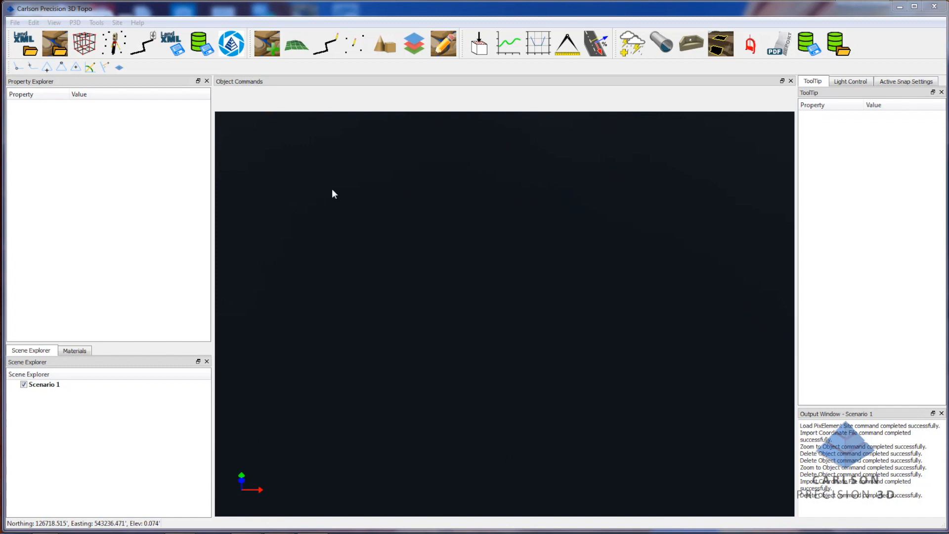
# - Check the scenario's spatial reference and review the US Survey unit set in the application settings
pyautogui.click(55, 386)
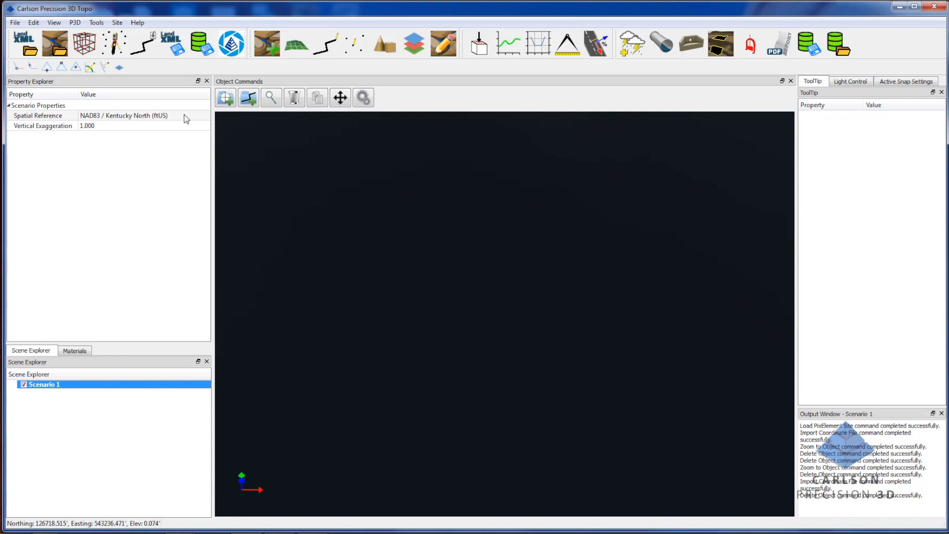
pyautogui.click(97, 22)
pyautogui.click(109, 35)
pyautogui.click(286, 143)
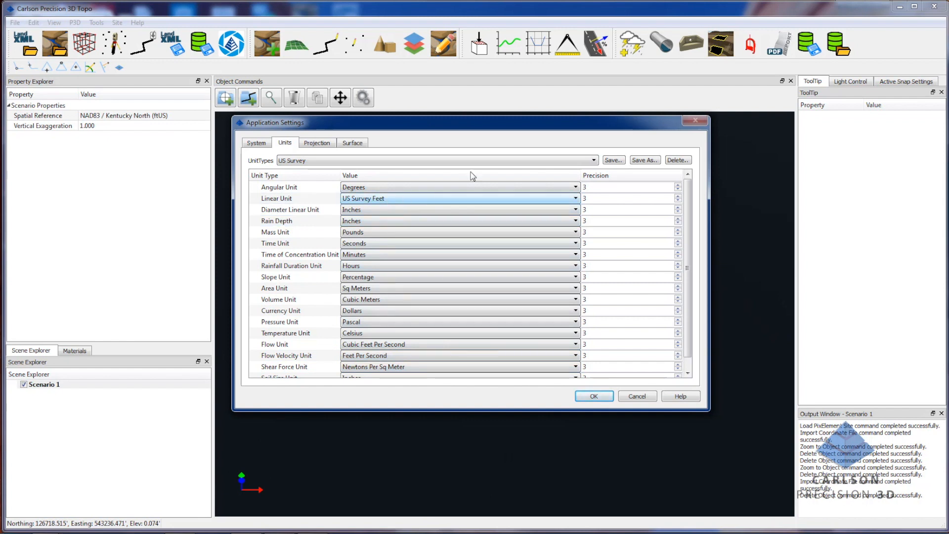
pyautogui.click(492, 161)
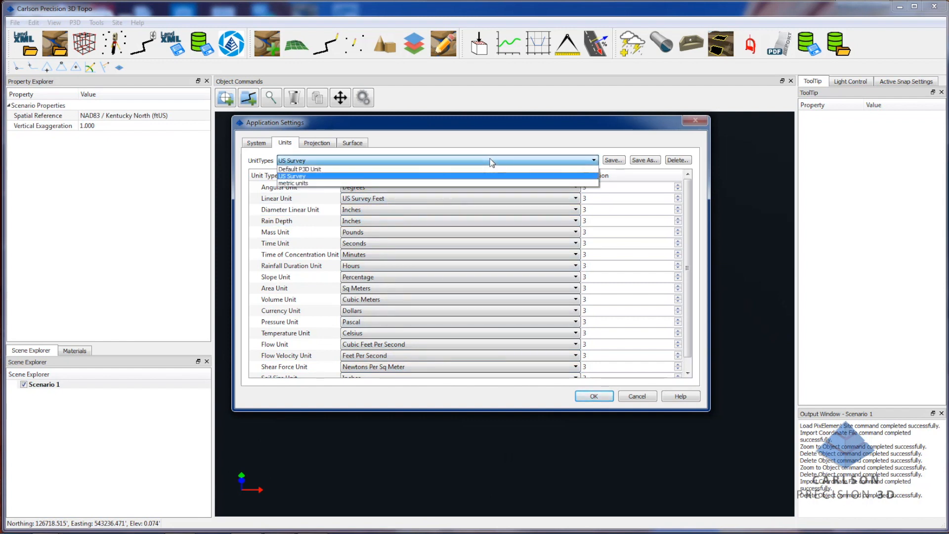
pyautogui.click(437, 178)
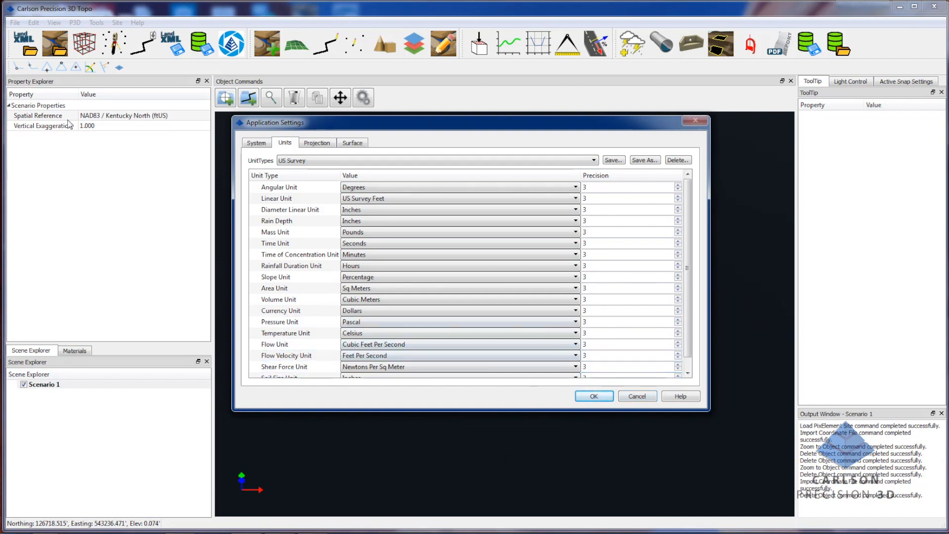
pyautogui.click(637, 396)
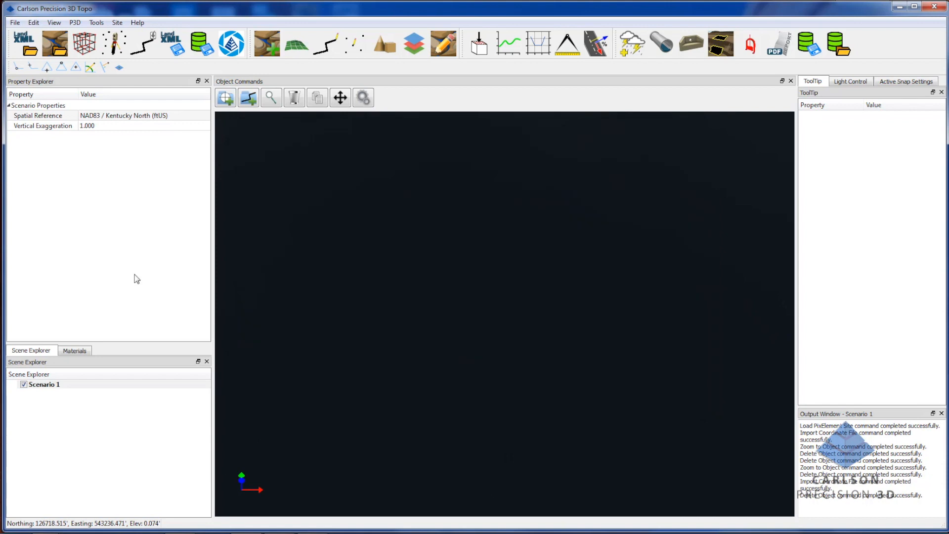
# - Import the coordinate file Maysville Drone Control.crd in US Survey Feet without applying a projection
pyautogui.click(113, 48)
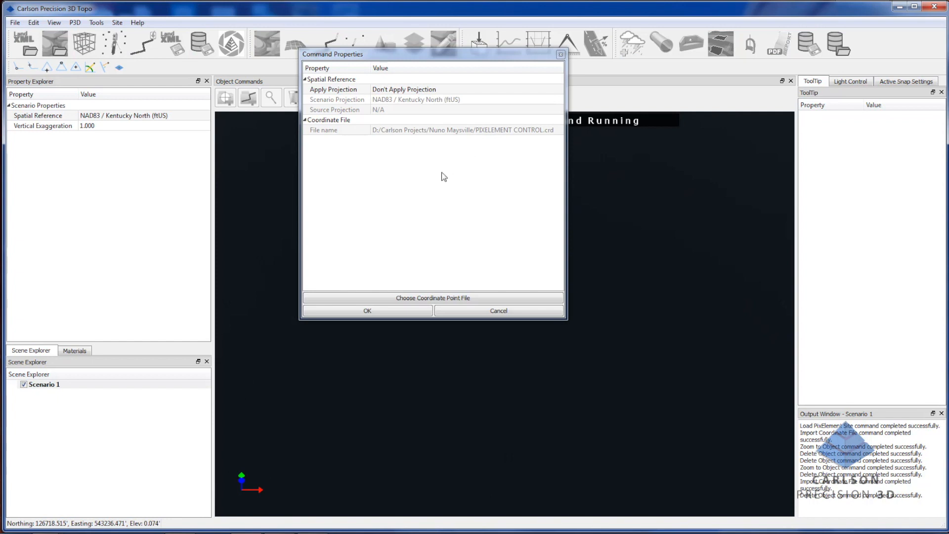
pyautogui.click(430, 298)
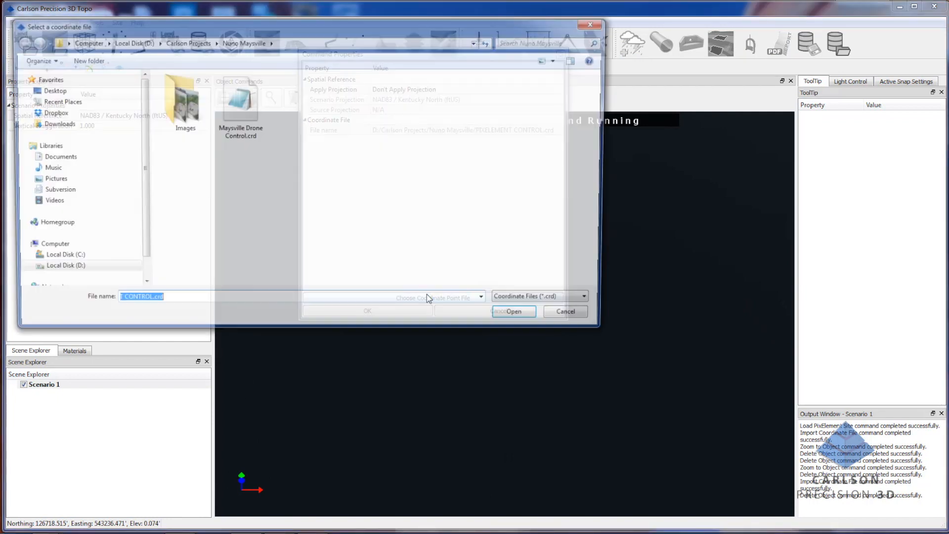
pyautogui.click(234, 126)
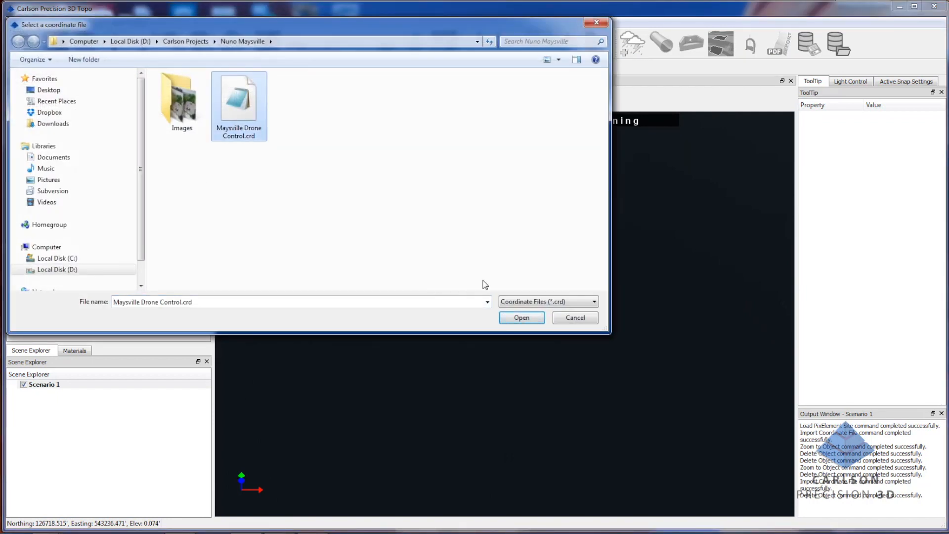
pyautogui.click(517, 319)
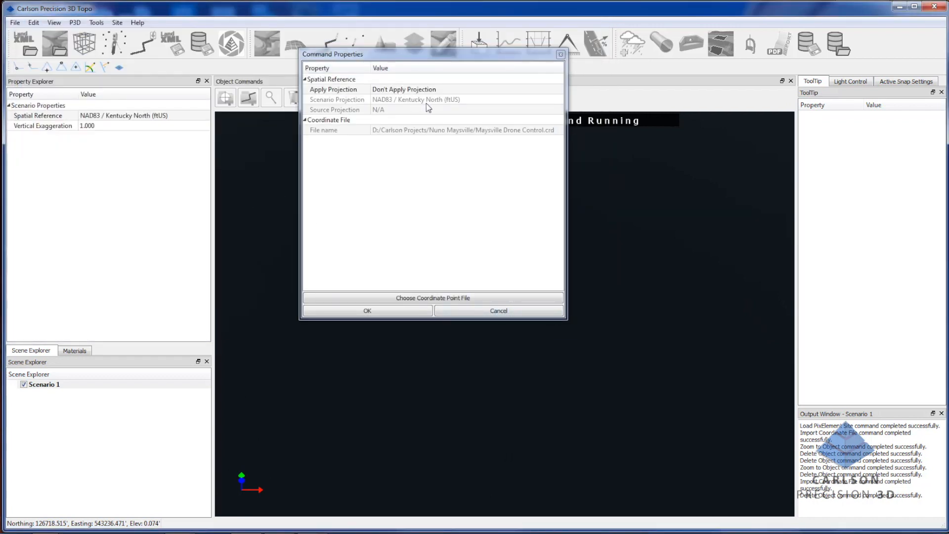
pyautogui.moveTo(427, 52); pyautogui.dragTo(429, 83)
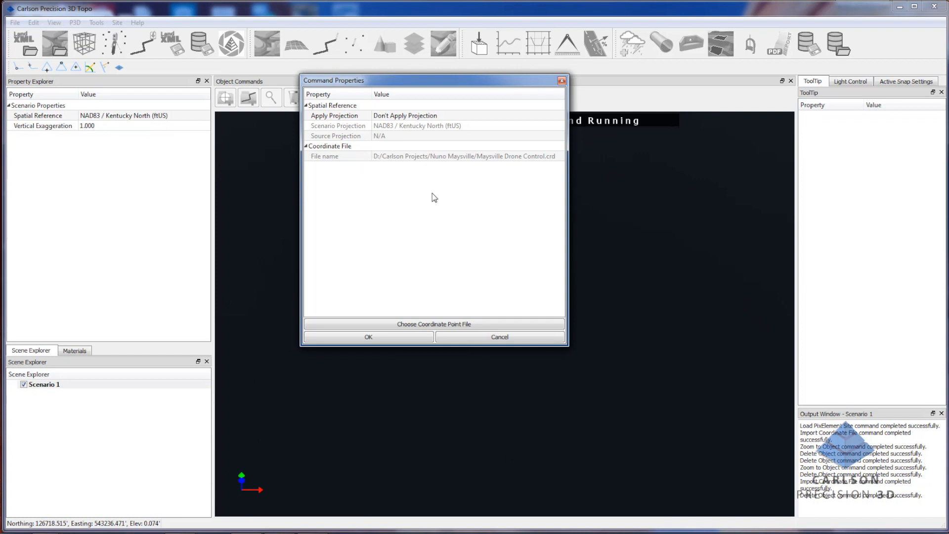
pyautogui.click(380, 341)
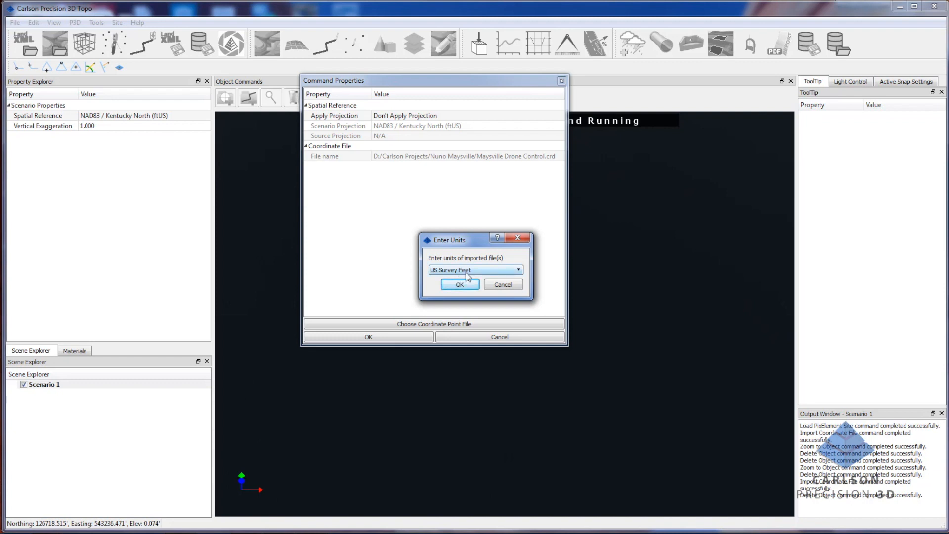
pyautogui.click(459, 285)
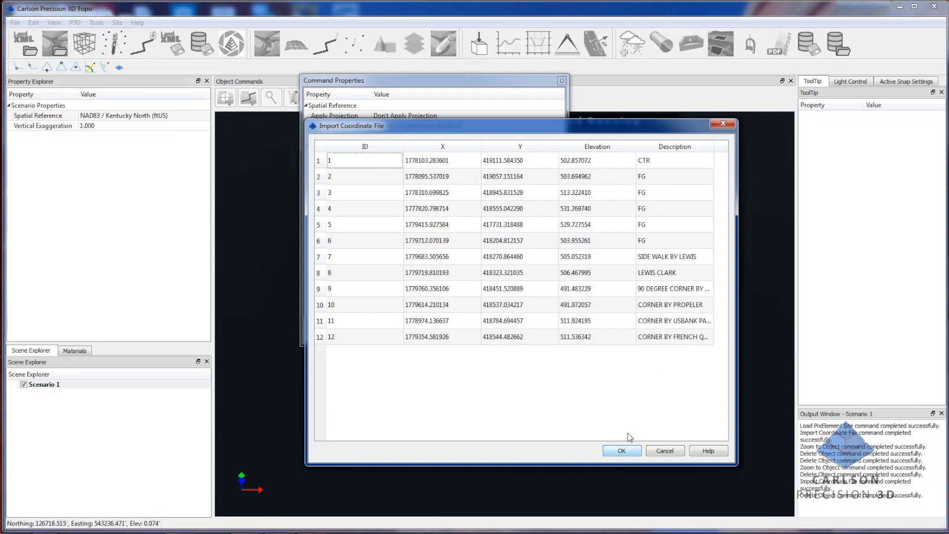
pyautogui.click(626, 451)
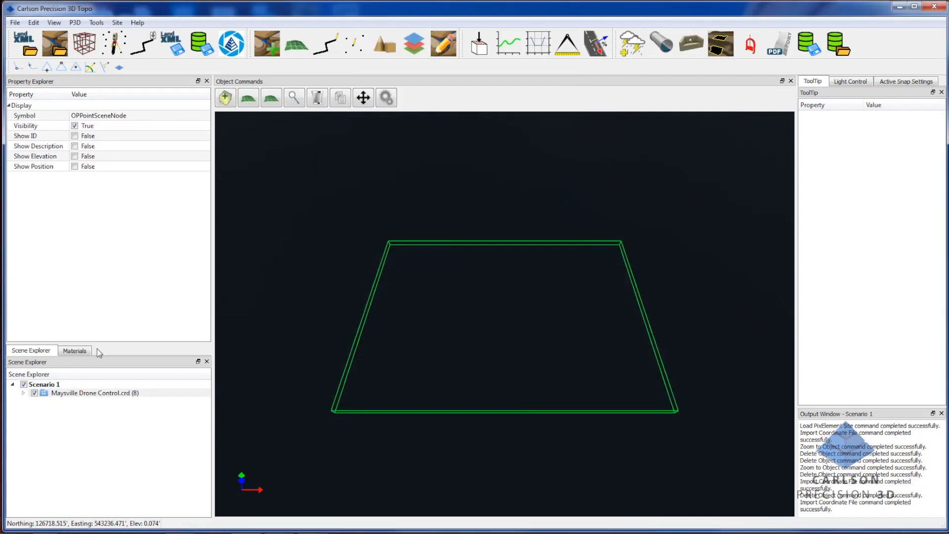
# - Delete the CTR, FG and SIDE WALK BY LEWIS point groups from the imported control file
pyautogui.click(23, 394)
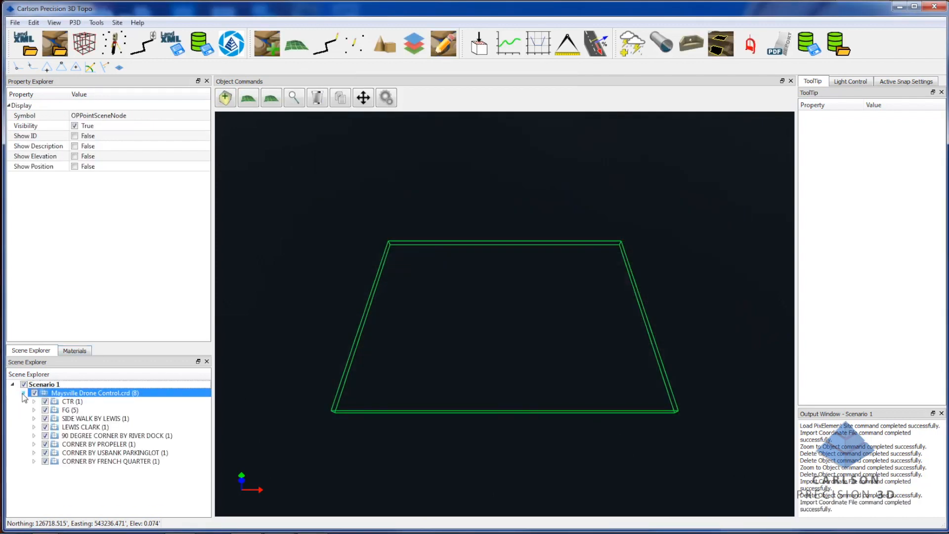
pyautogui.click(78, 403)
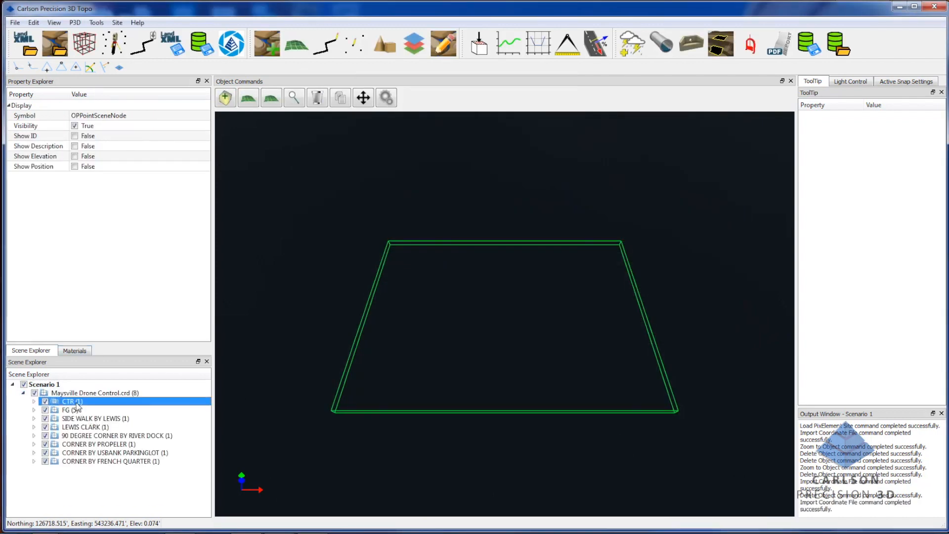
pyautogui.click(95, 394)
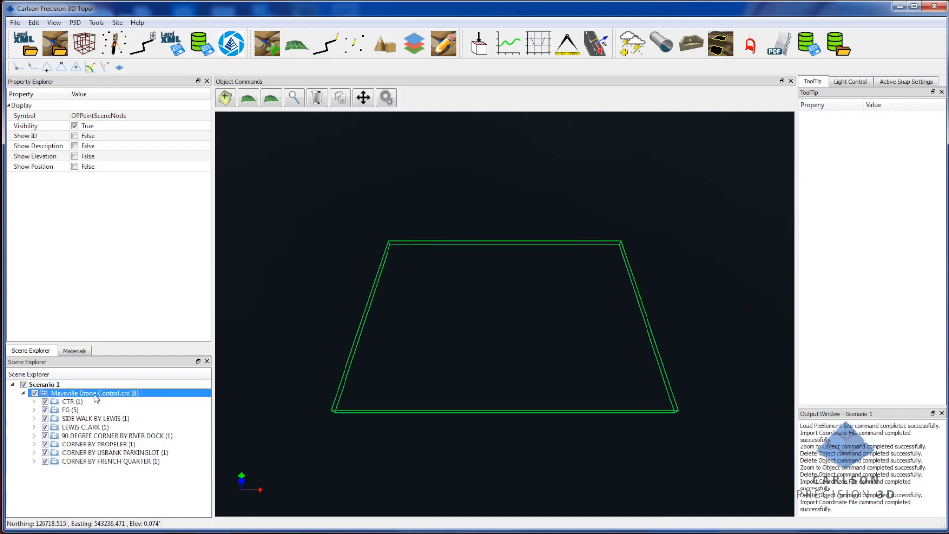
pyautogui.click(79, 403)
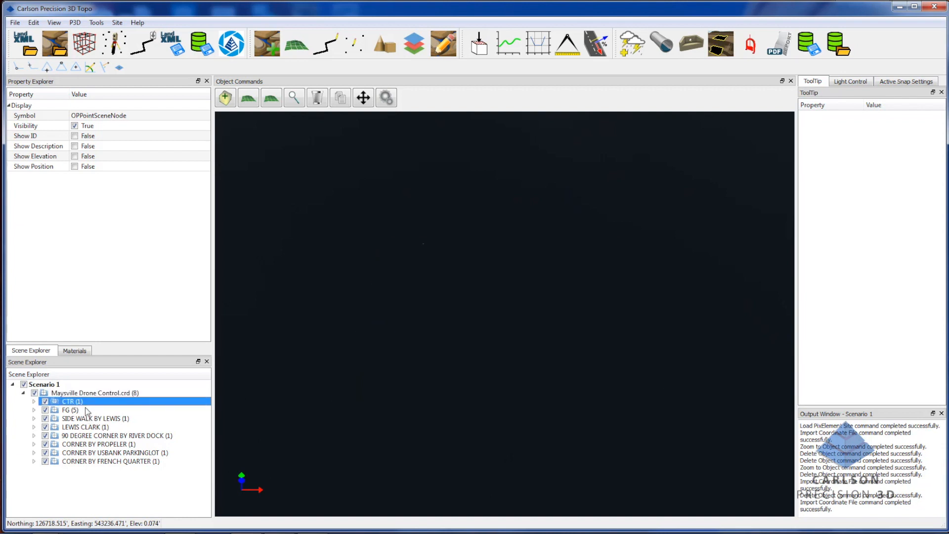
pyautogui.keyDown('shift'); pyautogui.click(92, 419); pyautogui.keyUp('shift')
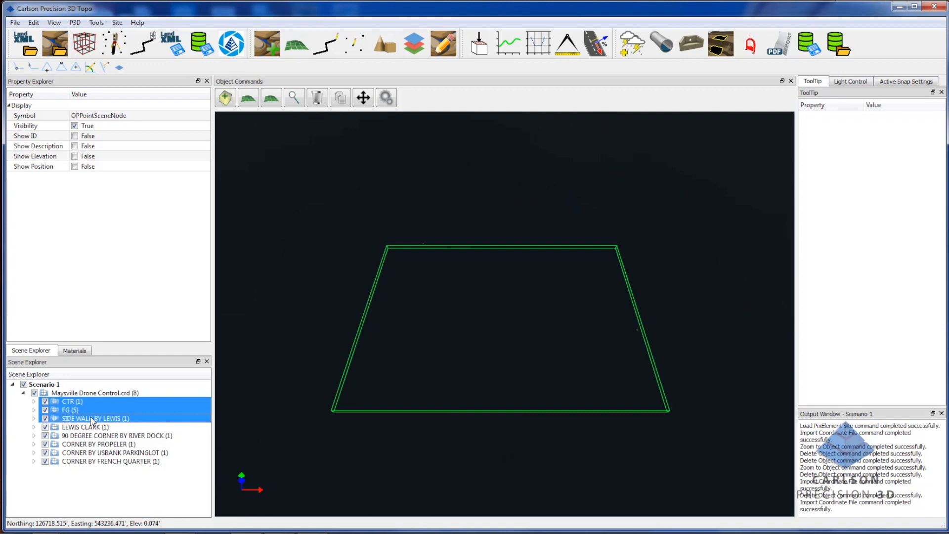
pyautogui.press('Delete')
# - Examine where each remaining control point group lies in the scene, one group at a time
pyautogui.click(88, 404)
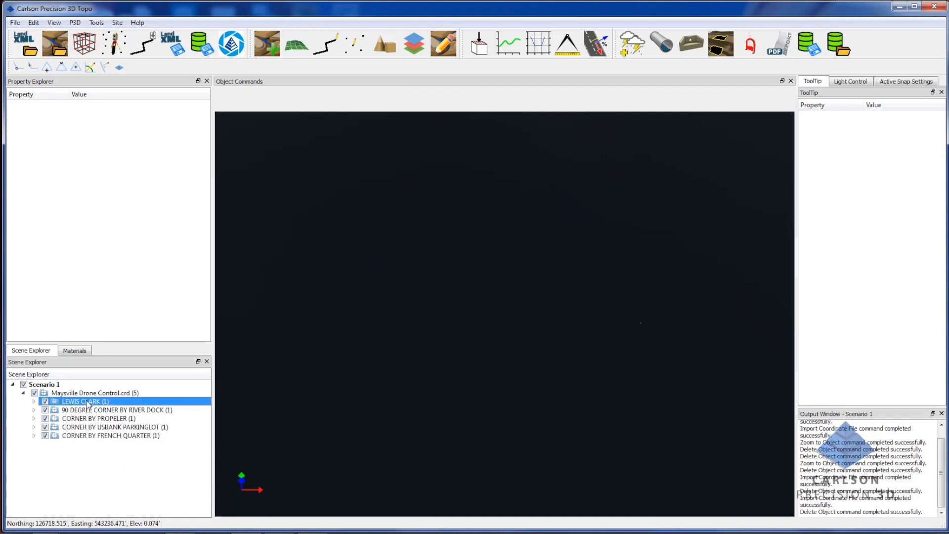
pyautogui.click(79, 410)
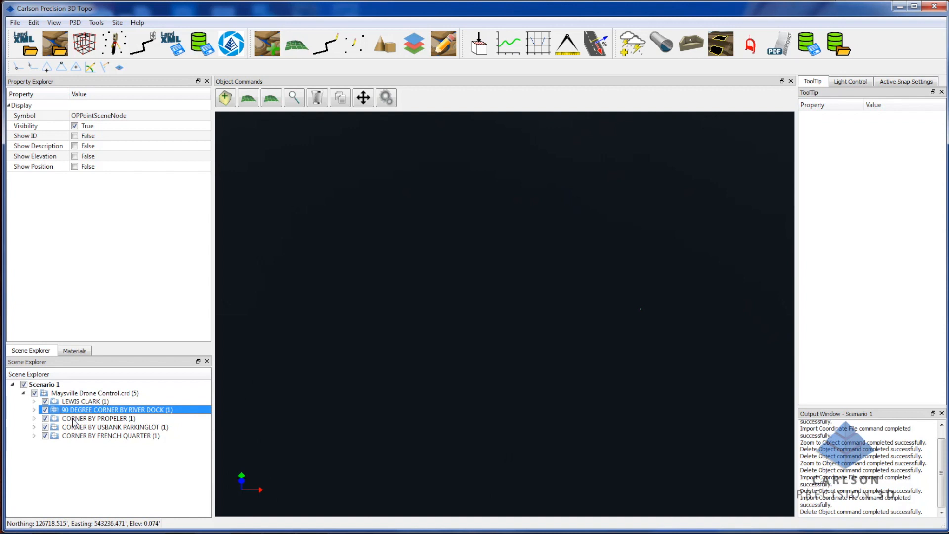
pyautogui.click(73, 419)
pyautogui.click(77, 428)
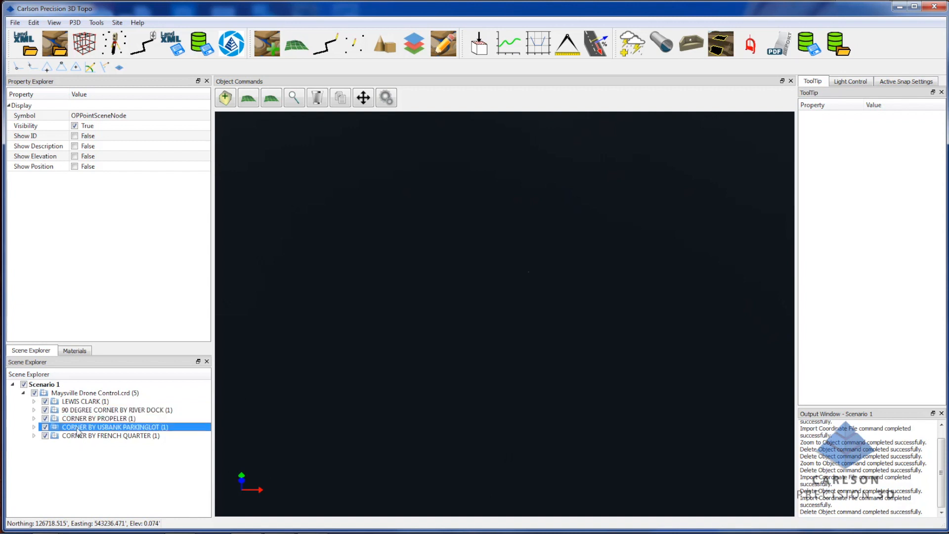
pyautogui.press('Down')
pyautogui.press('Up')
pyautogui.press('Up')
pyautogui.press('Up')
pyautogui.press('Up')
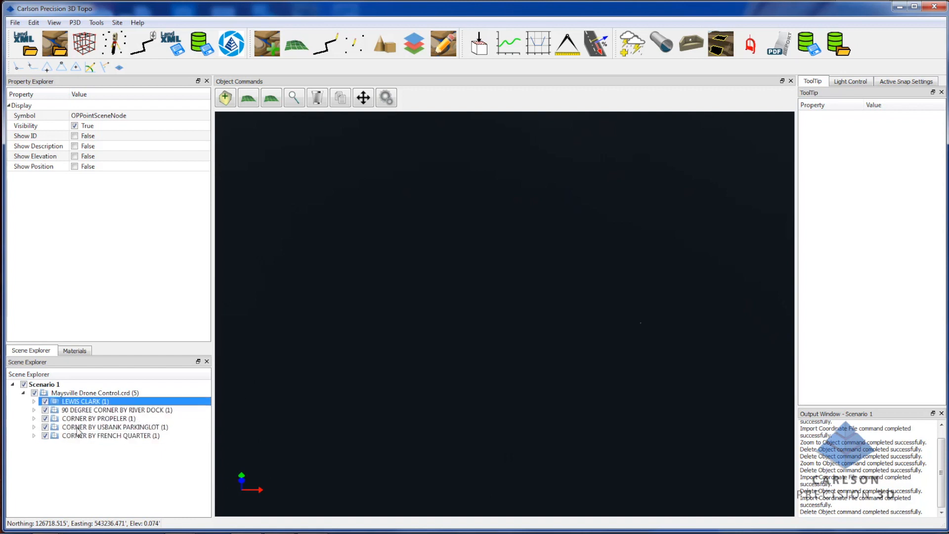
# - Save the Maysville Drone Control point set as LandXML, overwriting Riverwalk Control Points.xml in the Maysville project folder
pyautogui.click(95, 394)
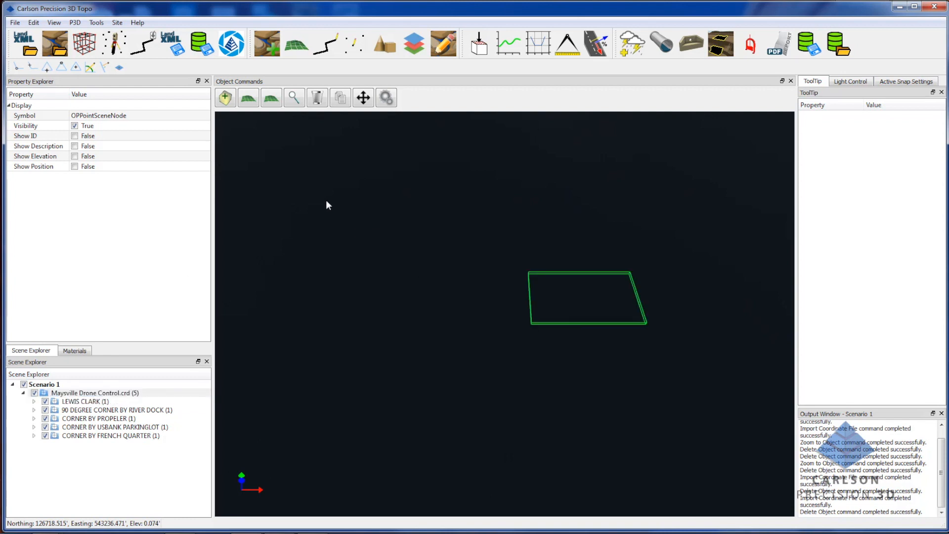
pyautogui.click(172, 42)
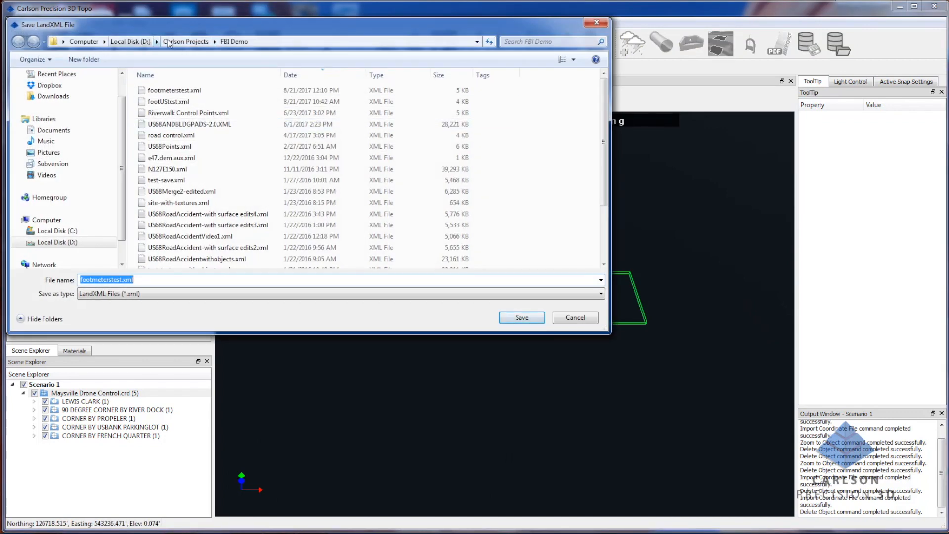
pyautogui.click(170, 41)
pyautogui.click(225, 251)
pyautogui.scroll(-4, 225, 248)
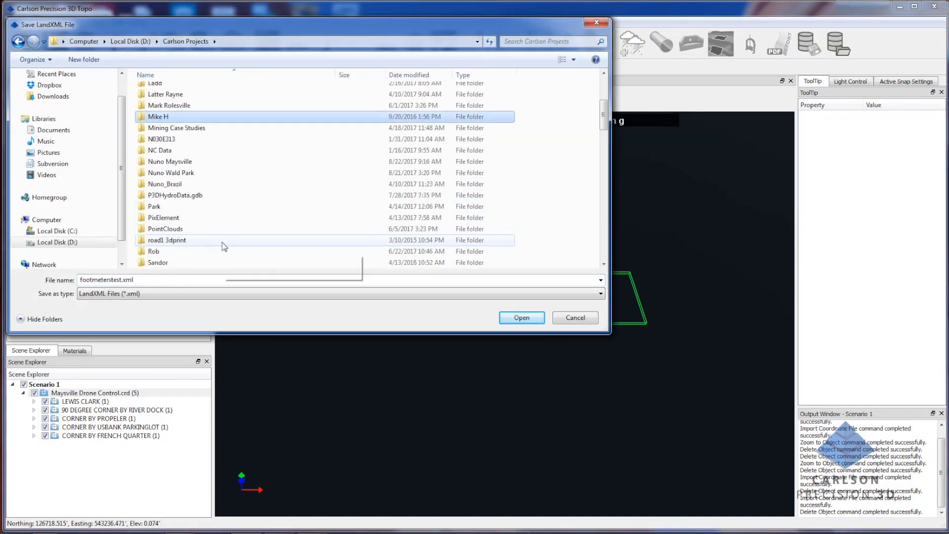
pyautogui.doubleClick(207, 163)
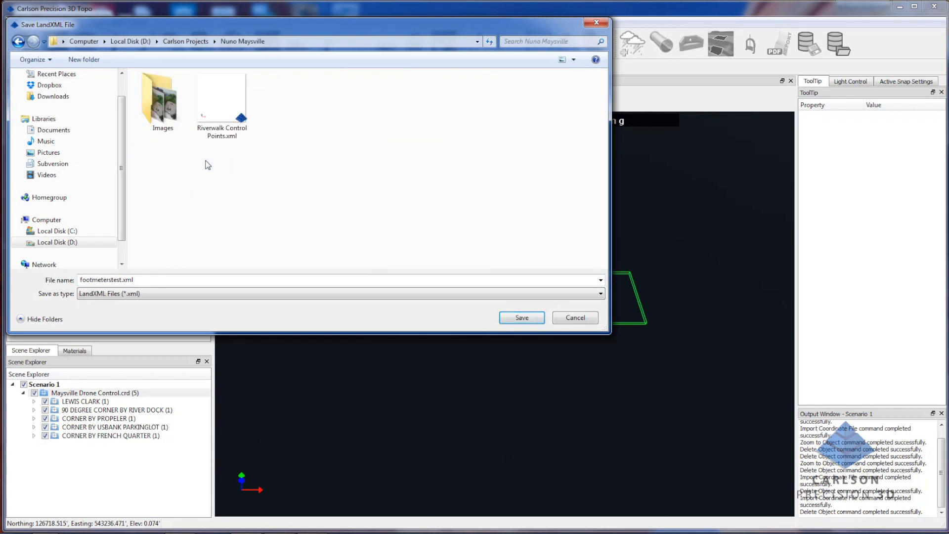
pyautogui.click(222, 97)
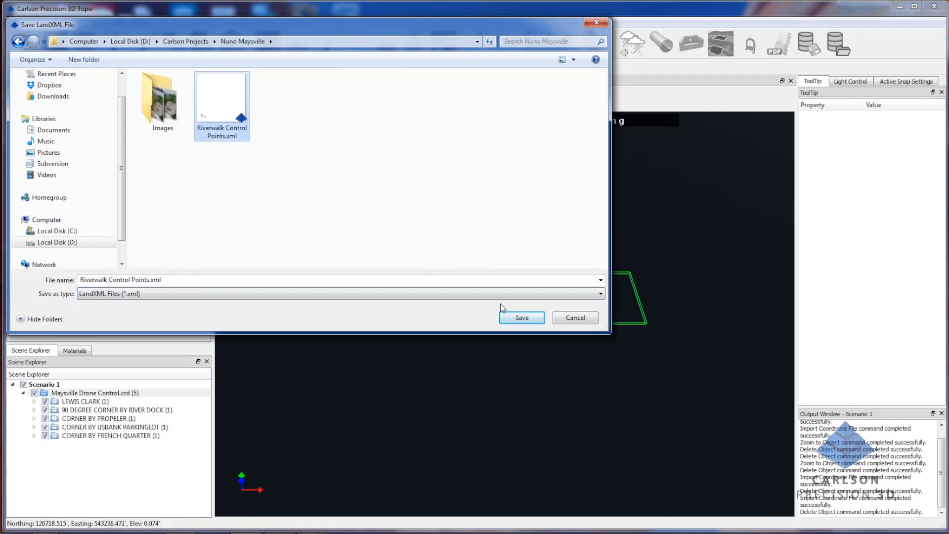
pyautogui.click(522, 318)
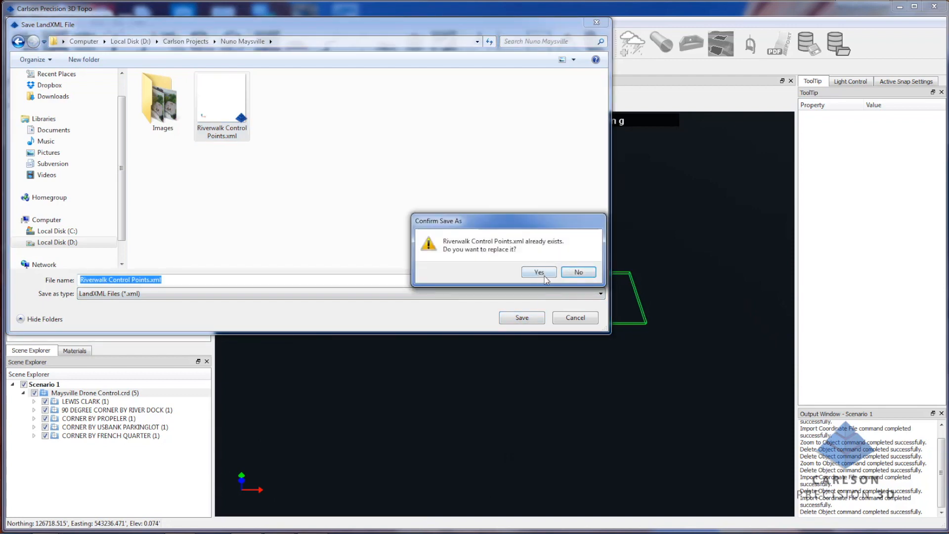
pyautogui.click(538, 272)
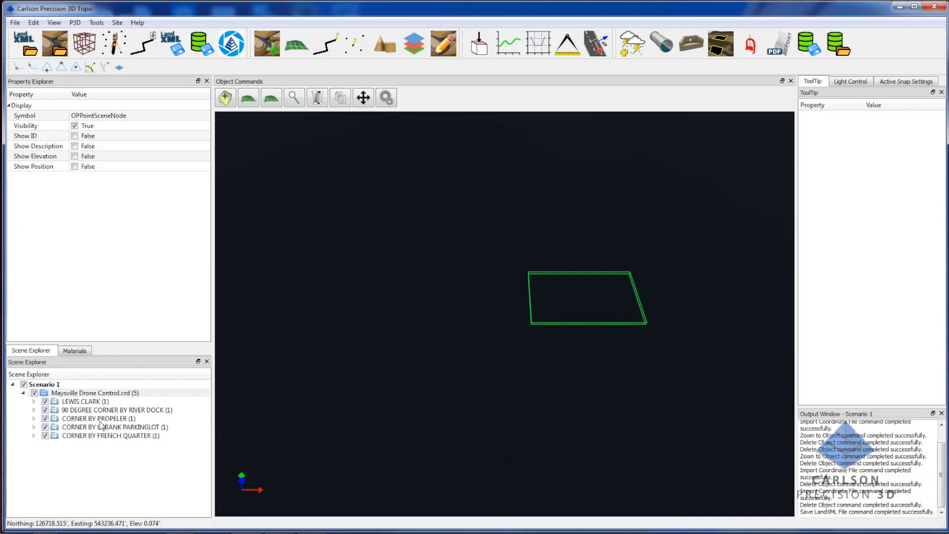
# - Switch to Carlson Photo Capture and set up a new project named Maysville with meters as default units
pyautogui.click(74, 387)
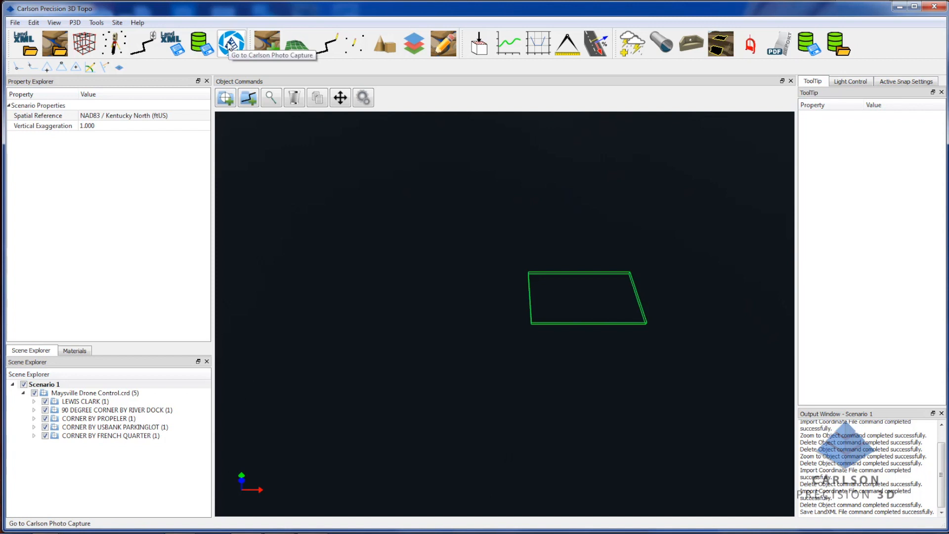
pyautogui.click(231, 43)
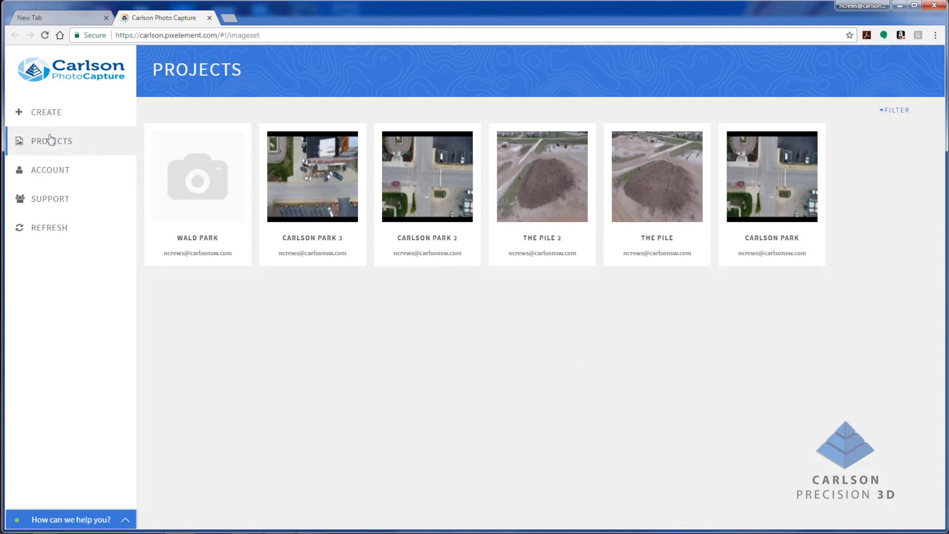
pyautogui.click(46, 113)
pyautogui.click(283, 150)
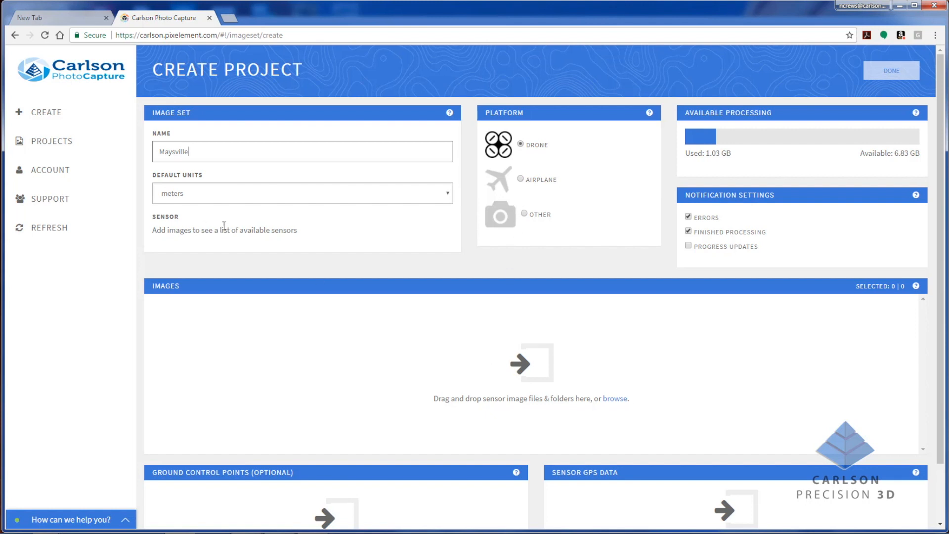
pyautogui.click(449, 196)
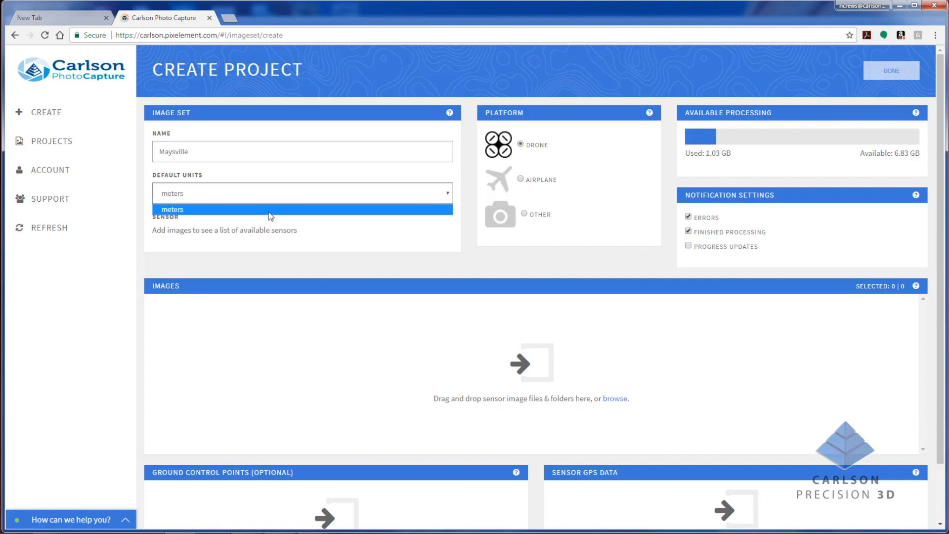
pyautogui.click(228, 207)
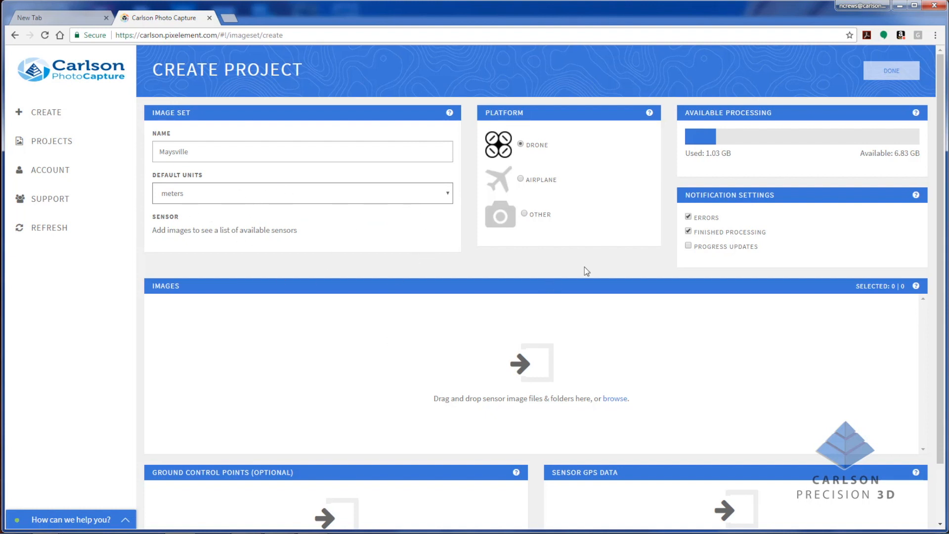
pyautogui.scroll(-1, 587, 271)
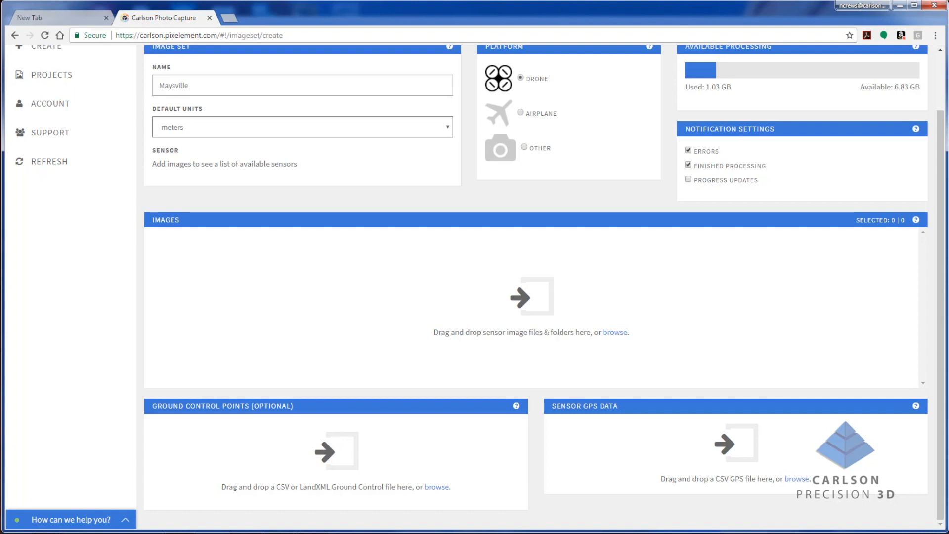
# - Add Riverwalk Control Points.xml from the Nuno Maysville folder as the project's ground control file
pyautogui.moveTo(948, 79); pyautogui.dragTo(900, 72)
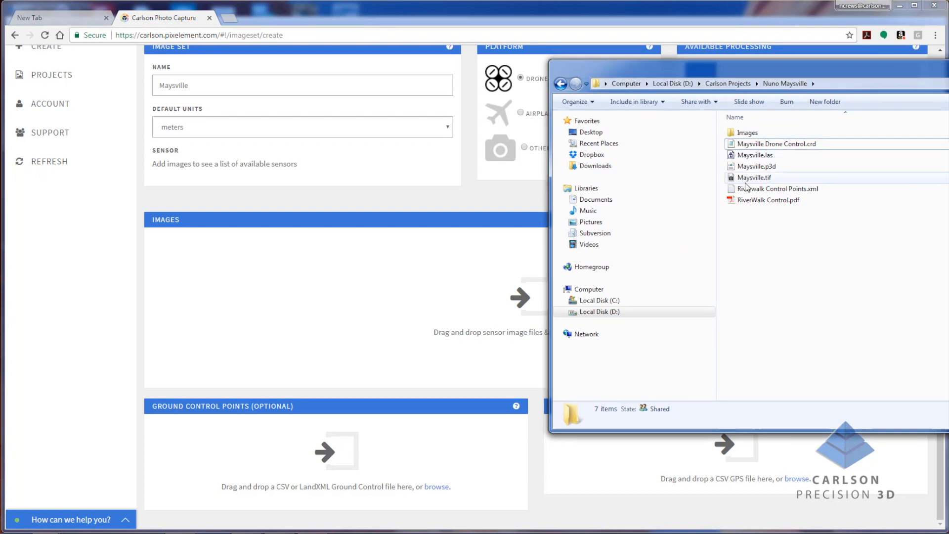
pyautogui.click(784, 191)
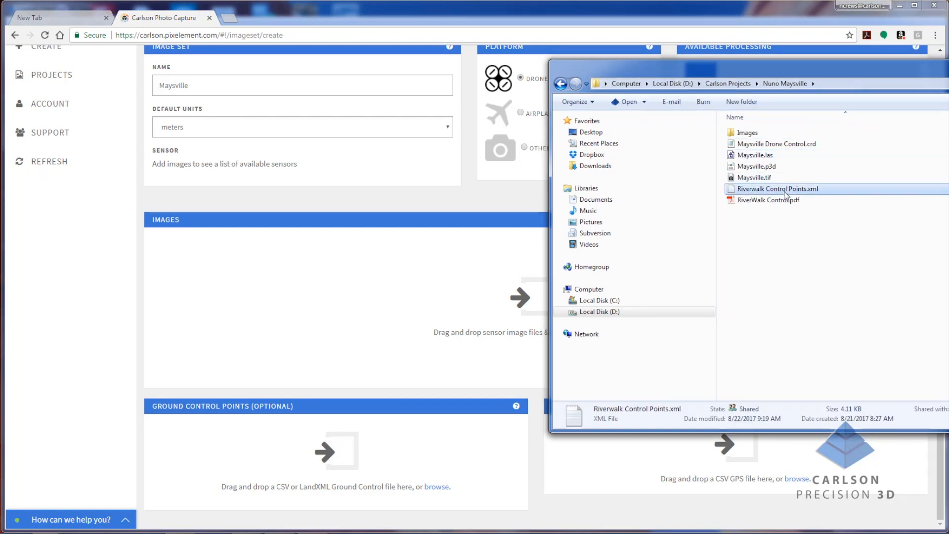
pyautogui.moveTo(784, 191); pyautogui.dragTo(307, 486)
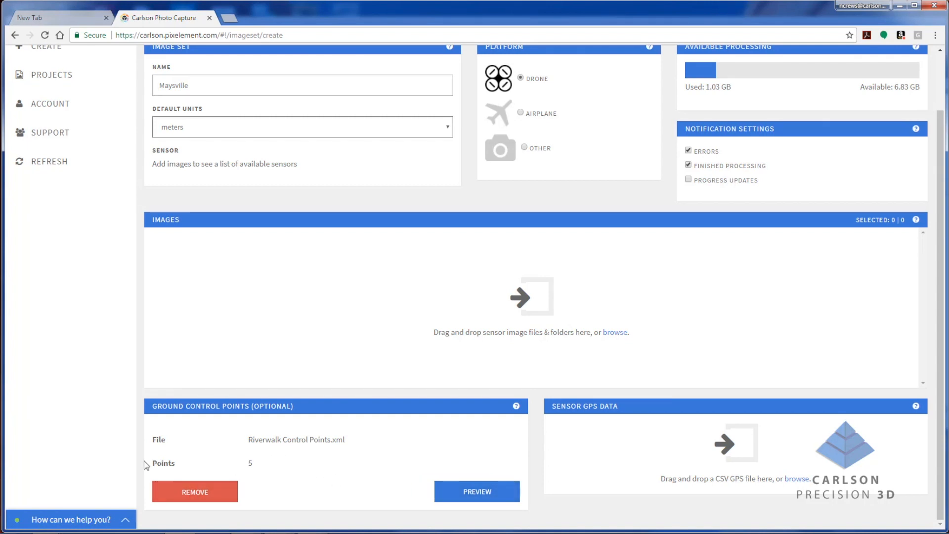
# - Add all the drone JPG photos from the Nuno Maysville Images folder to the project's image set
pyautogui.scroll(2, 773, 309)
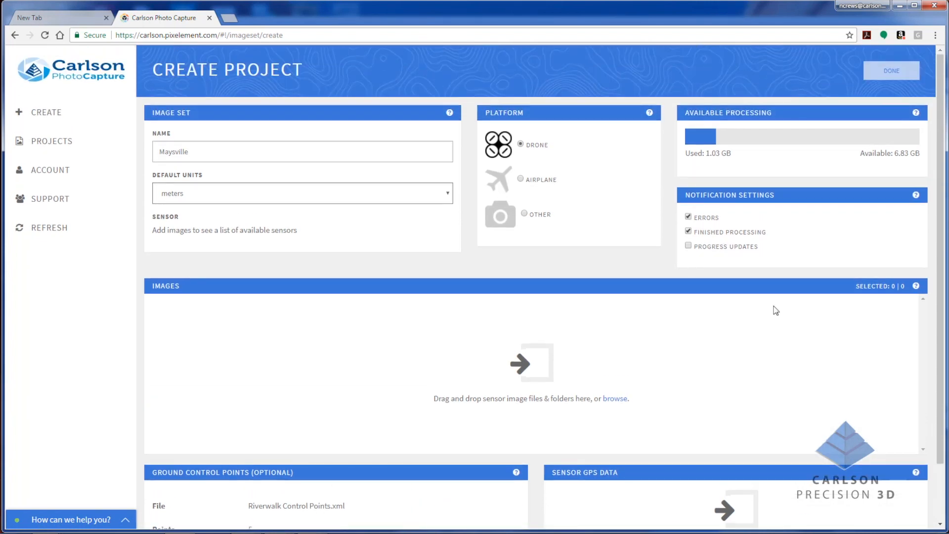
pyautogui.scroll(-1, 916, 89)
pyautogui.hotkey('alt', 'Tab')
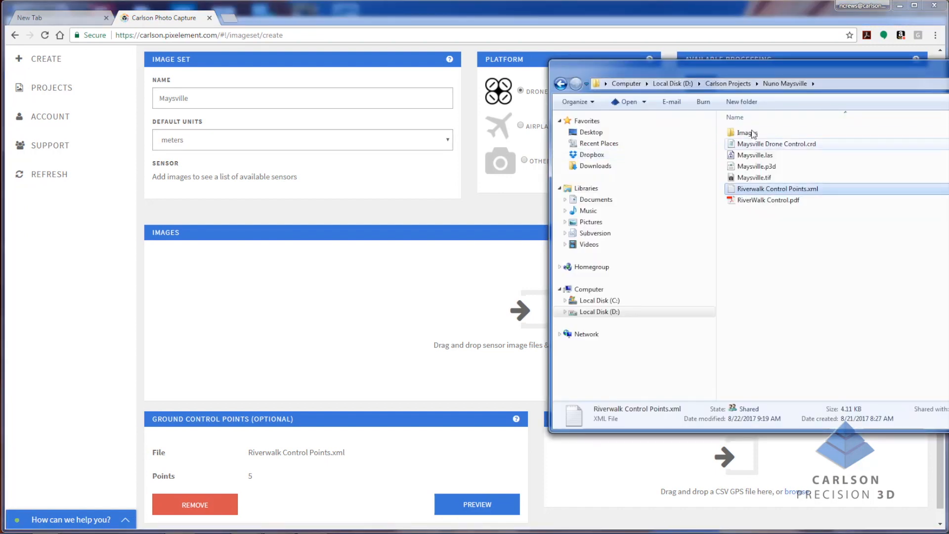
pyautogui.doubleClick(748, 133)
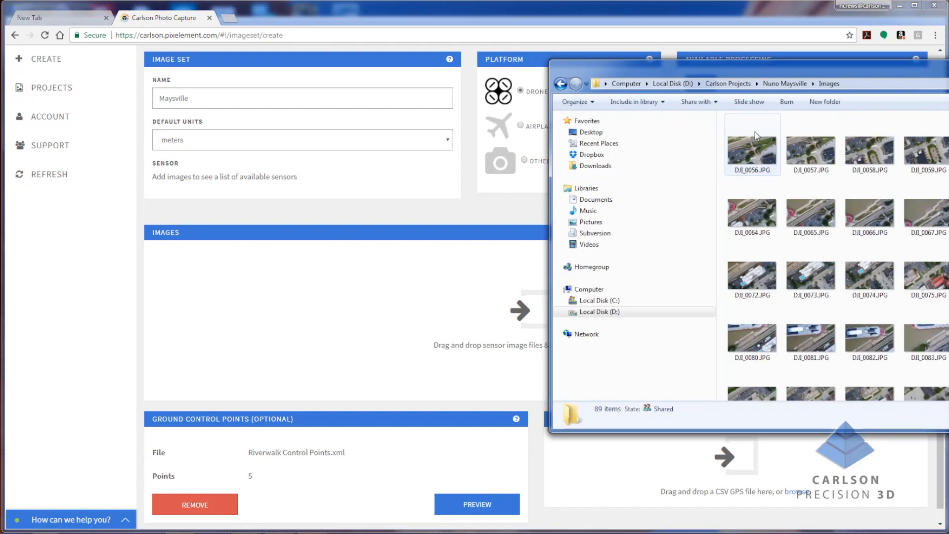
pyautogui.click(755, 135)
pyautogui.scroll(-10, 755, 145)
pyautogui.keyDown('shift'); pyautogui.click(759, 369); pyautogui.keyUp('shift')
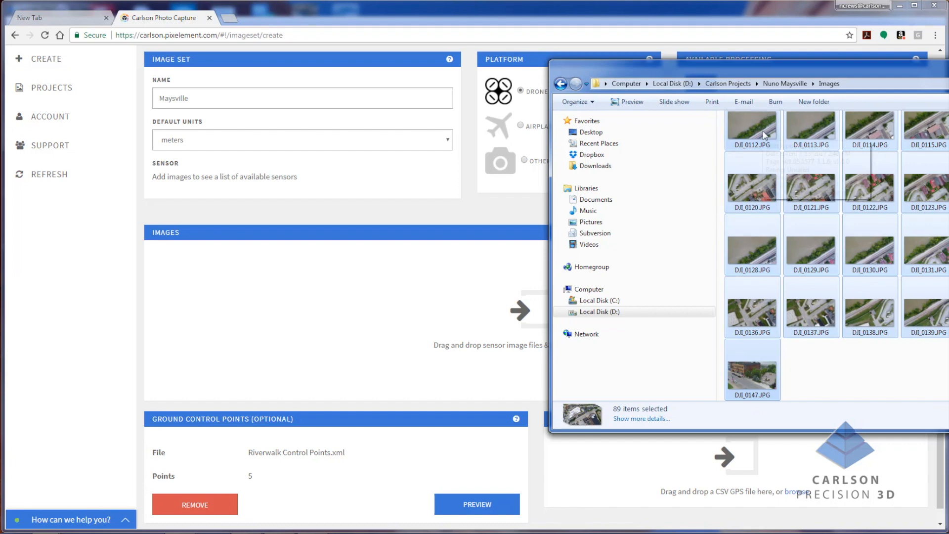
pyautogui.moveTo(765, 134); pyautogui.dragTo(375, 338)
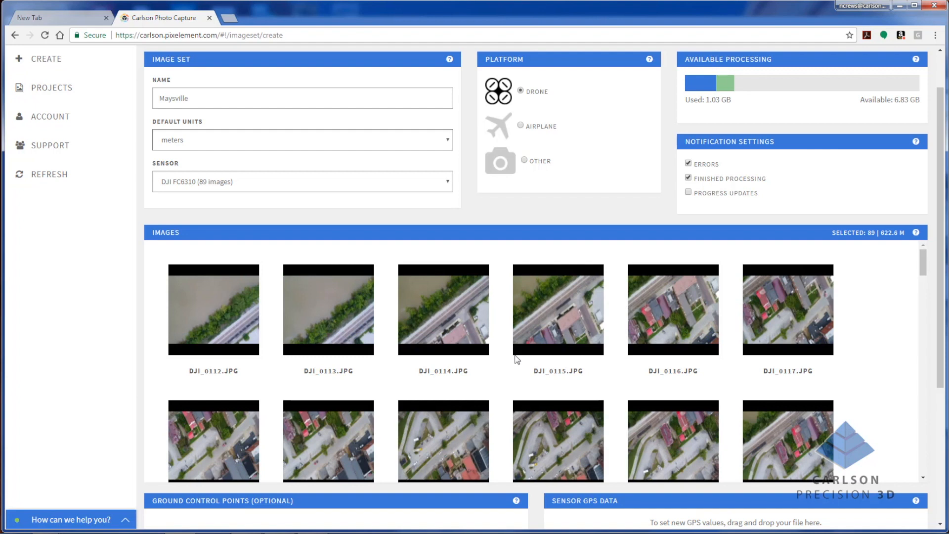
# - Review the project settings, the loaded drone photos, the ground control file and the sensor GPS data before submitting
pyautogui.scroll(1, 785, 362)
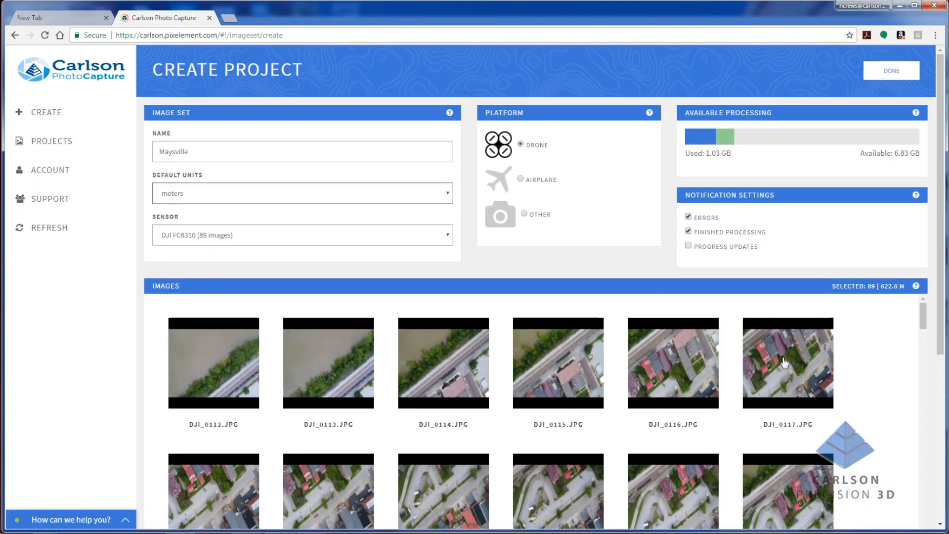
pyautogui.scroll(-4, 834, 353)
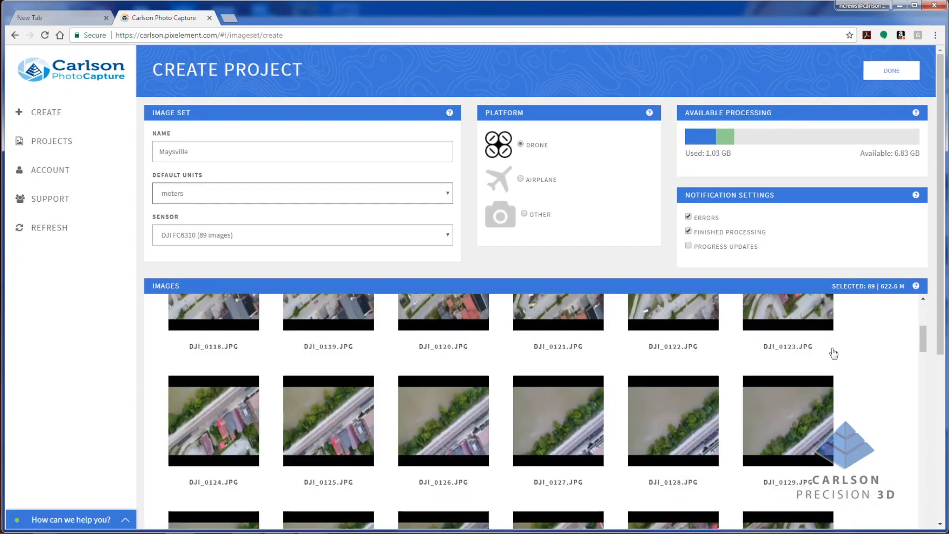
pyautogui.scroll(-5, 834, 353)
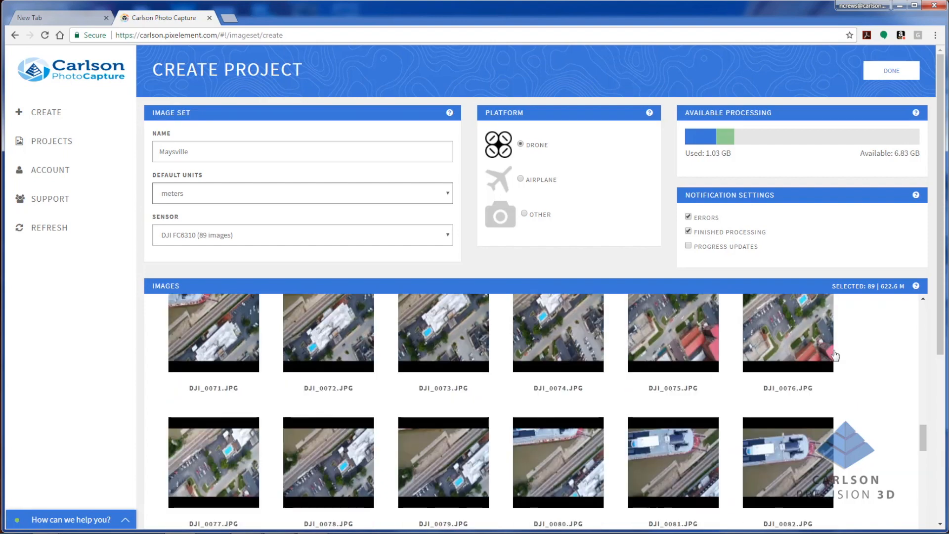
pyautogui.scroll(-10, 835, 355)
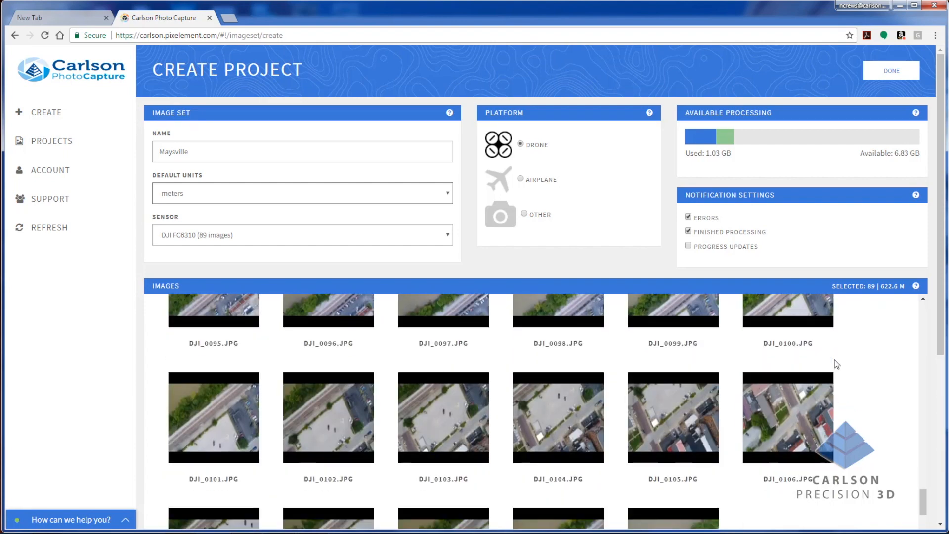
pyautogui.scroll(-3, 835, 365)
pyautogui.scroll(-4, 822, 451)
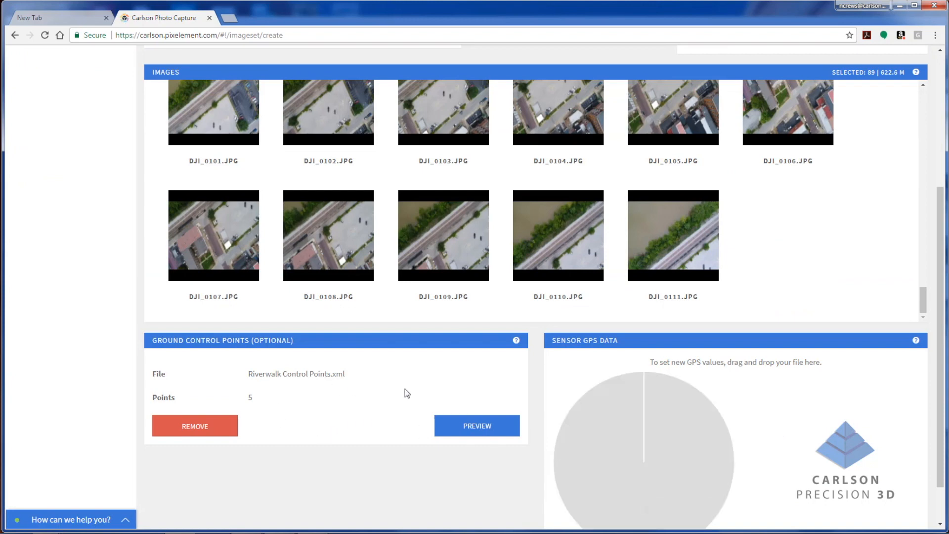
pyautogui.scroll(10, 853, 418)
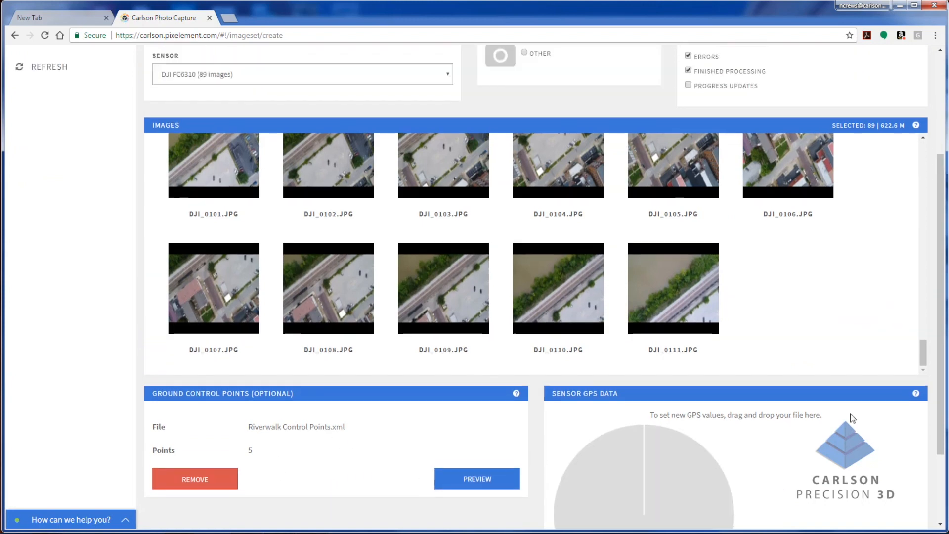
pyautogui.scroll(-10, 840, 383)
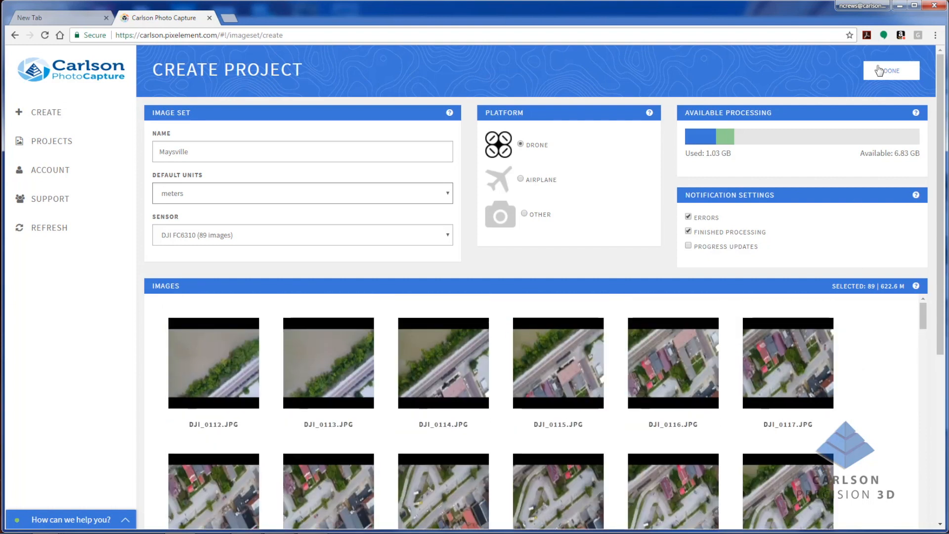
# - Submit the project setup, continue past the precision warning, and check the ground control point positions on the confirmation map
pyautogui.click(897, 73)
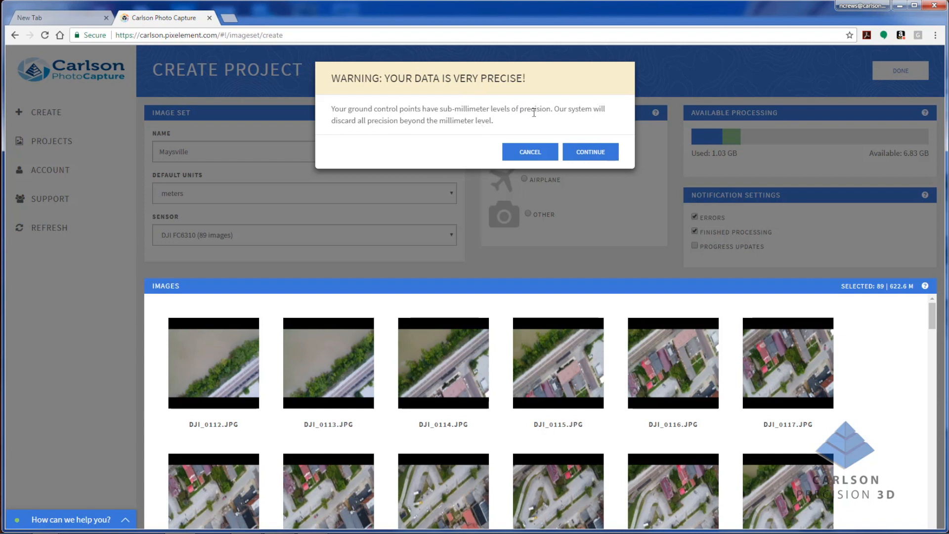
pyautogui.click(589, 152)
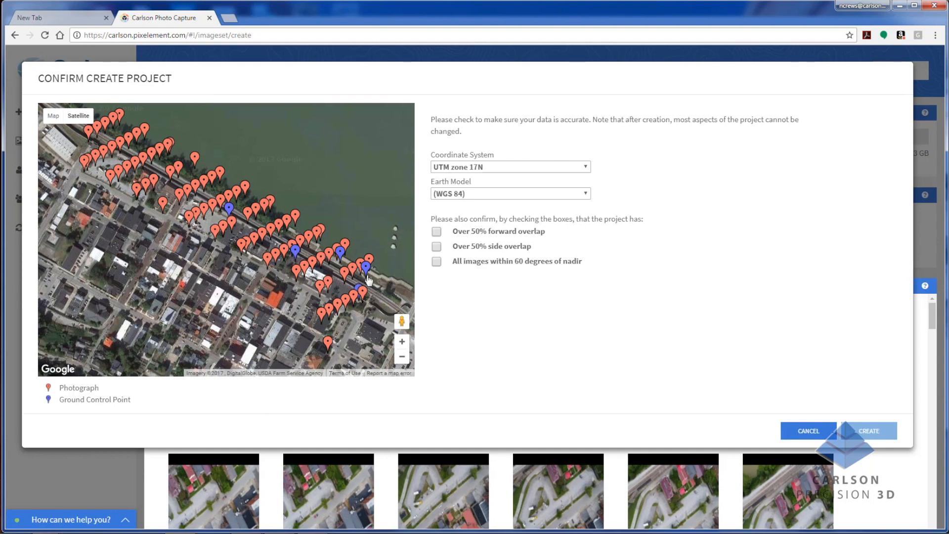
pyautogui.moveTo(367, 269)
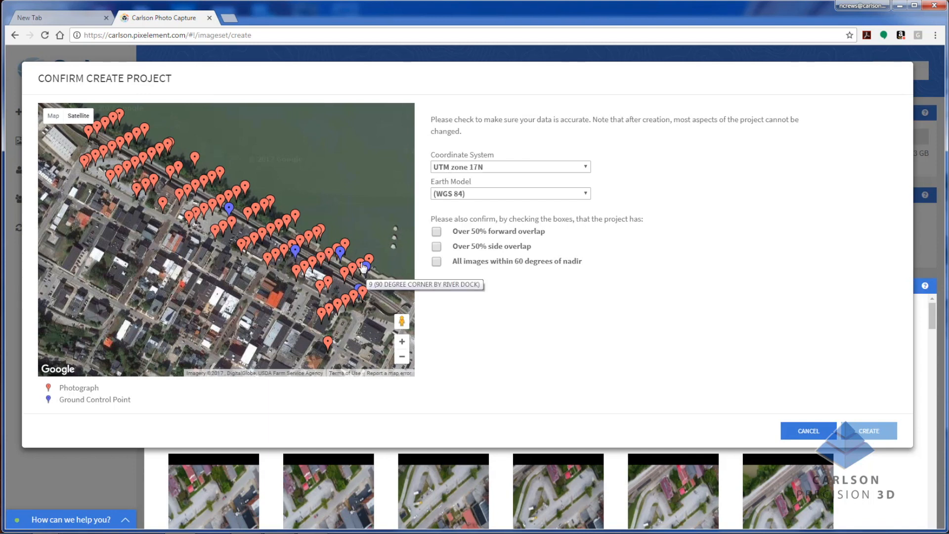
pyautogui.moveTo(341, 253)
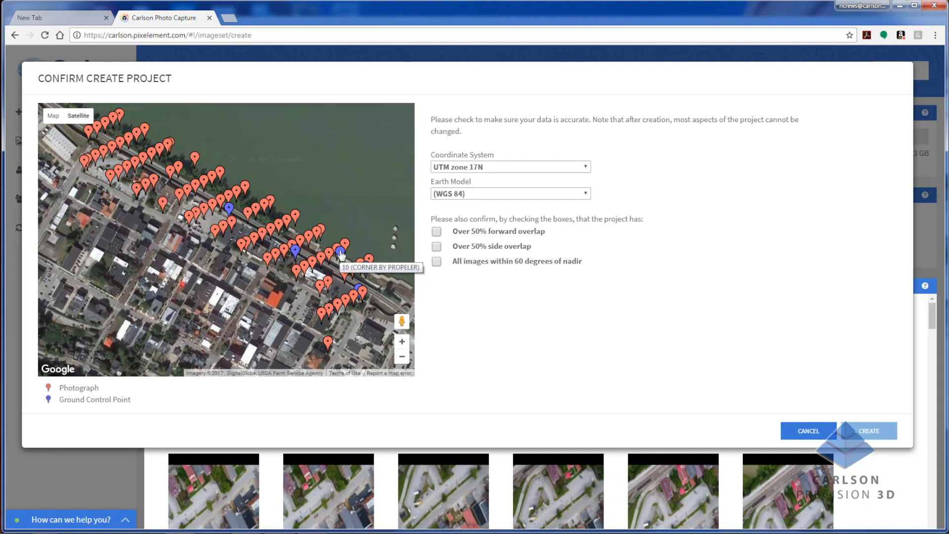
pyautogui.moveTo(295, 255)
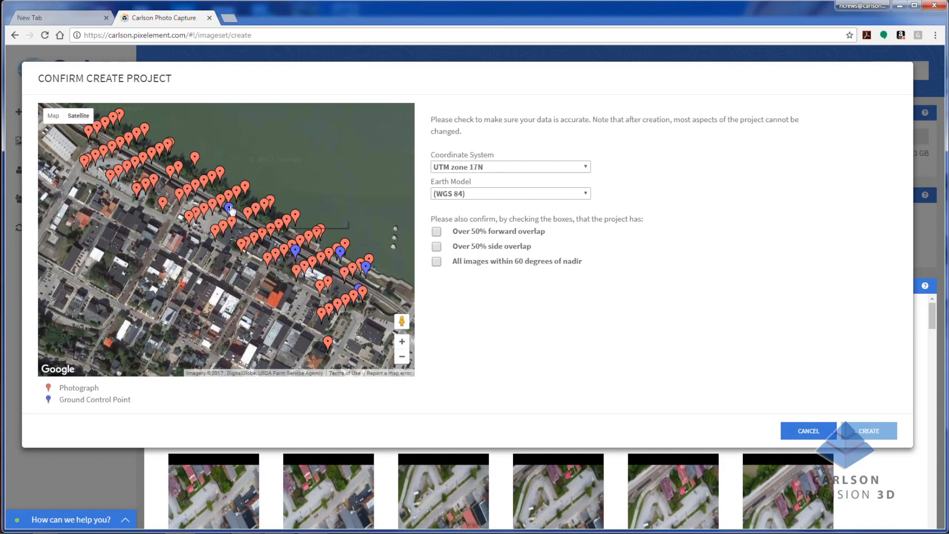
pyautogui.moveTo(231, 209)
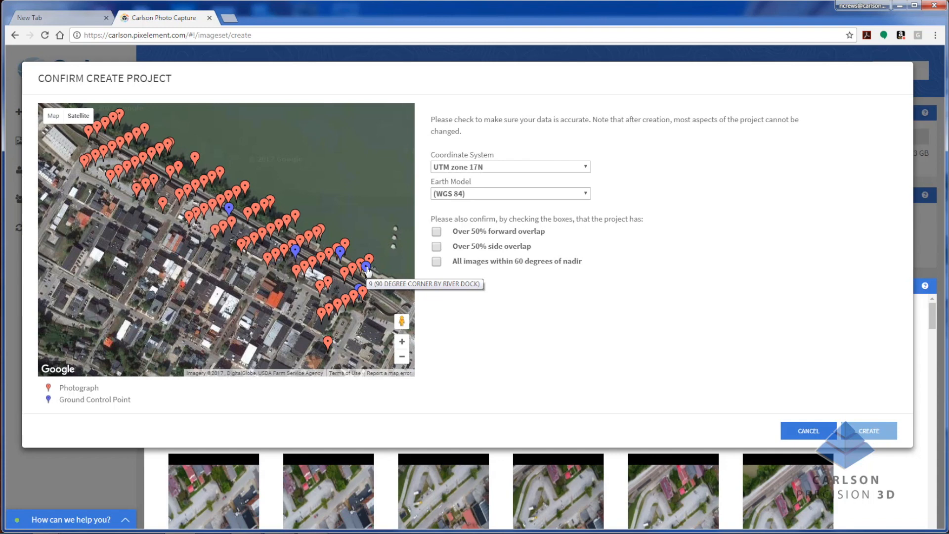
# - Set the project's coordinate system to Kentucky North
pyautogui.click(586, 167)
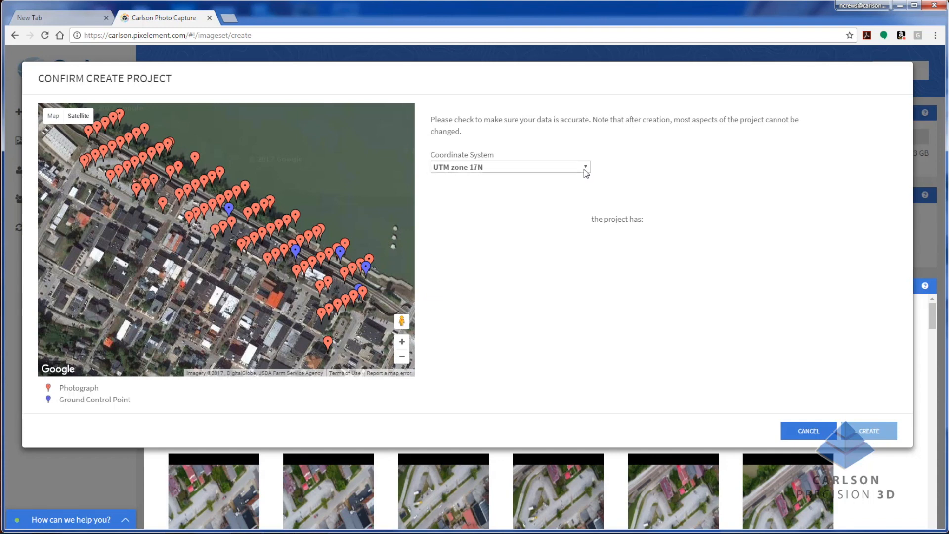
pyautogui.scroll(-20, 578, 264)
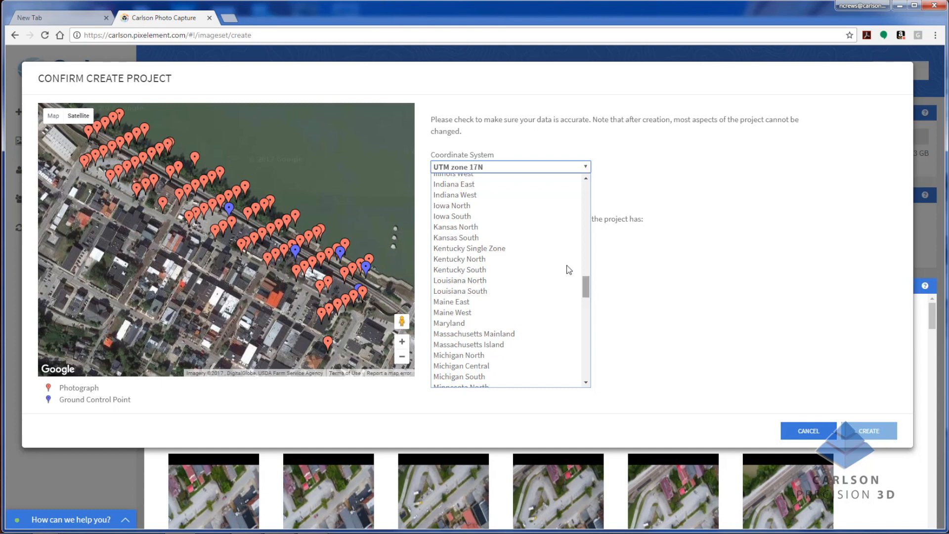
pyautogui.click(510, 261)
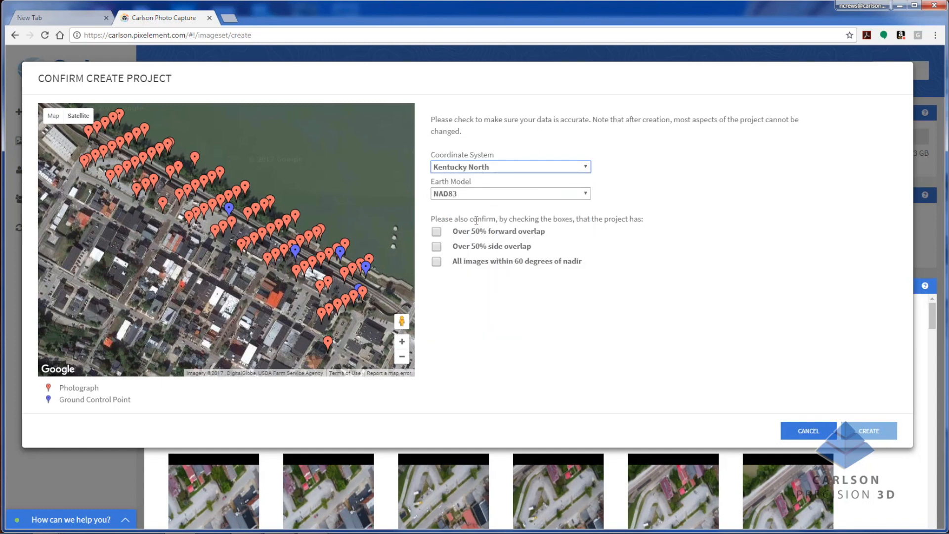
# - Confirm over 50% forward overlap, over 50% side overlap and all images within 60 degrees of nadir, and create the project
pyautogui.click(437, 232)
pyautogui.click(436, 246)
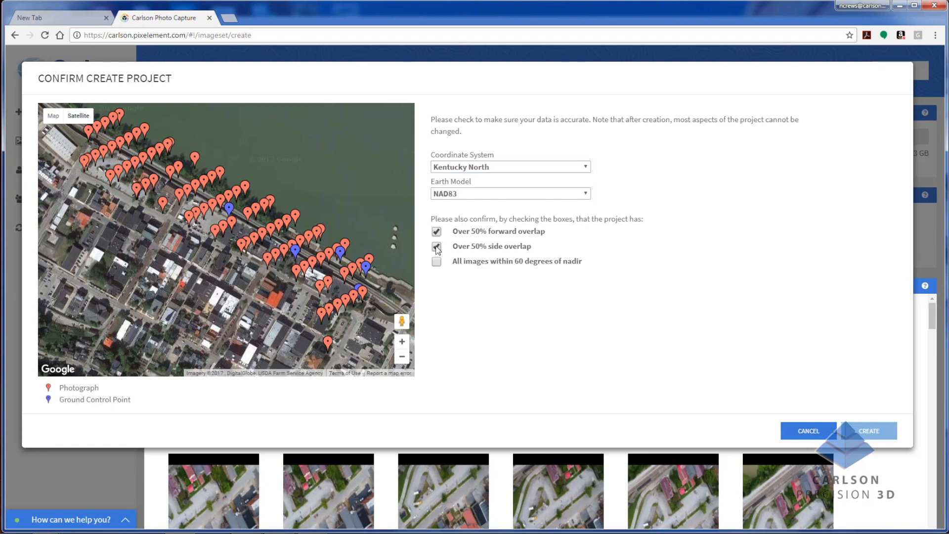
pyautogui.click(437, 262)
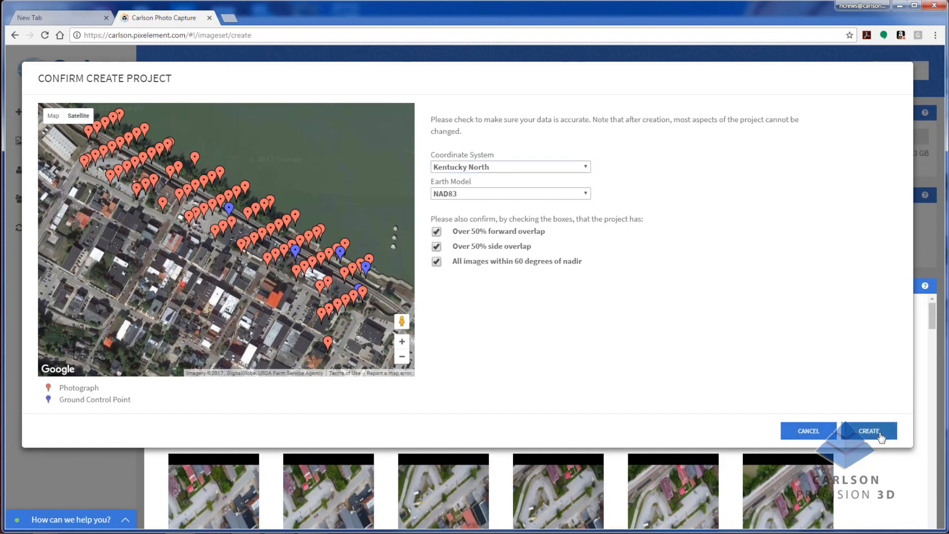
pyautogui.click(871, 431)
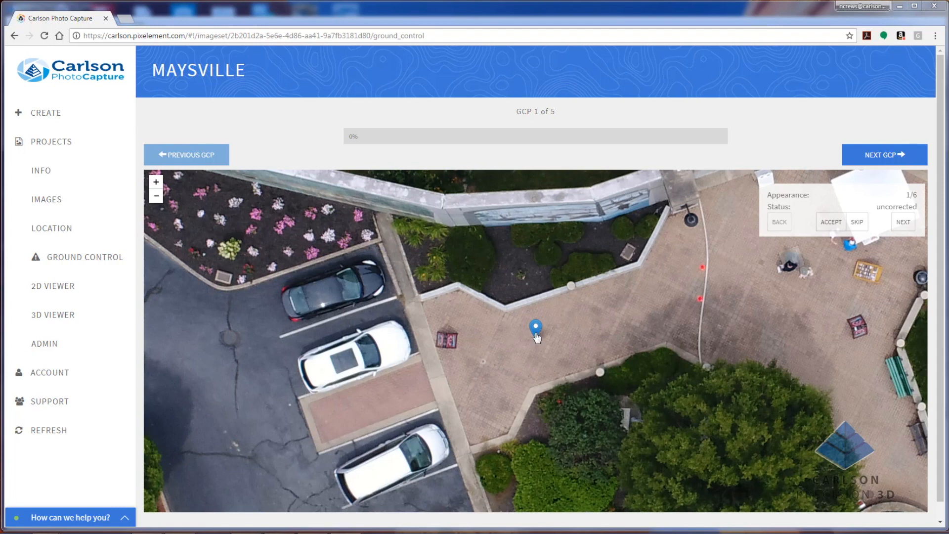
# - Correct the GCP 1 marker onto the small round mark in the brick walkway near the parked cars and advance to GCP 2
pyautogui.moveTo(537, 337); pyautogui.dragTo(482, 354)
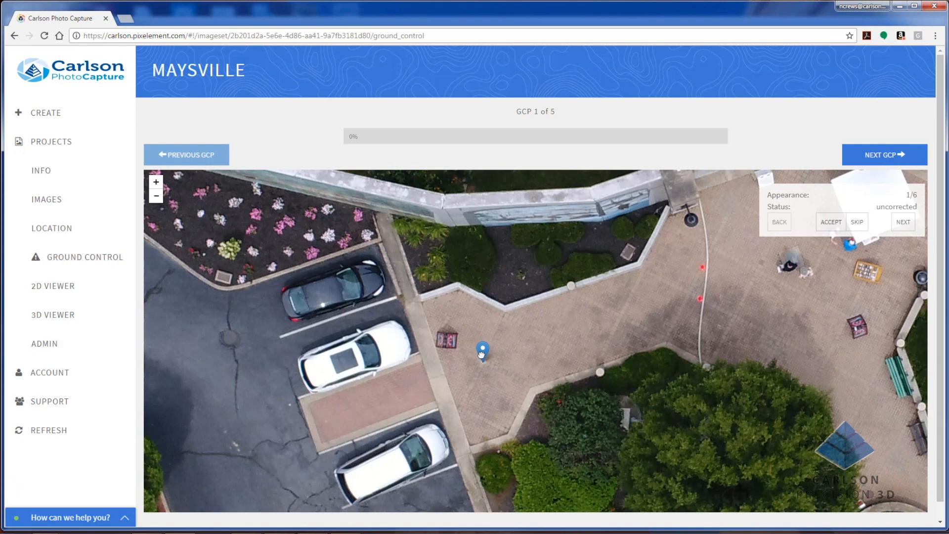
pyautogui.moveTo(482, 354); pyautogui.dragTo(483, 355)
pyautogui.click(904, 224)
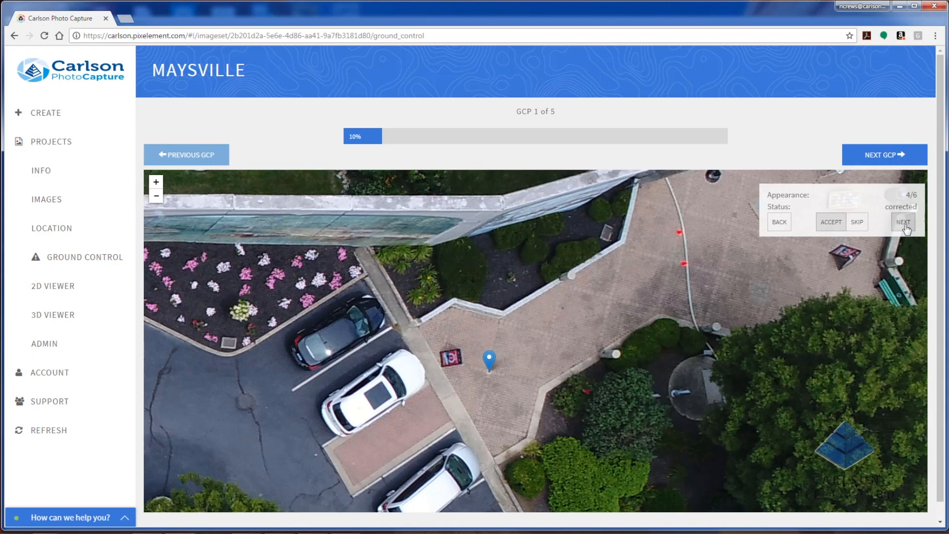
pyautogui.click(886, 157)
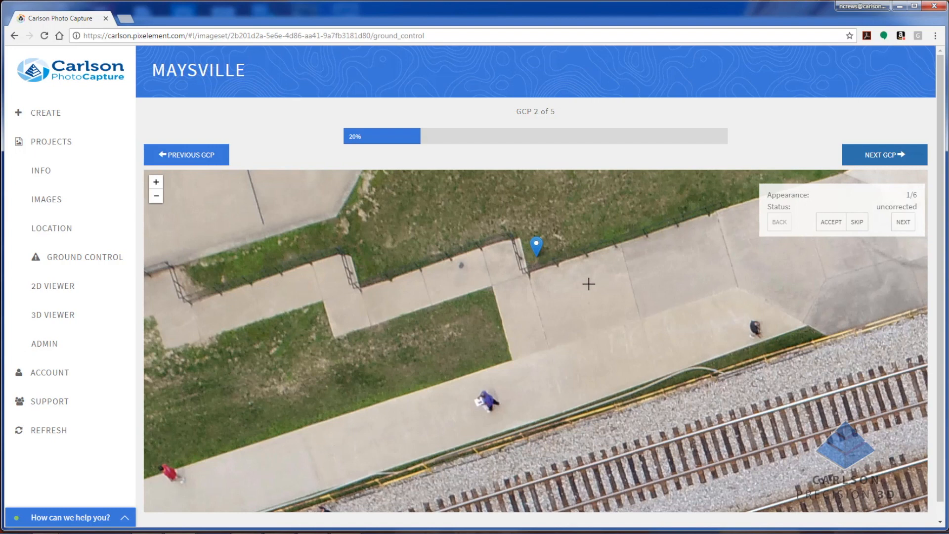
# - Place the GCP 2 marker on the concrete corner at the end of the railing, accept it, and advance to GCP 3
pyautogui.moveTo(536, 246); pyautogui.dragTo(527, 259)
pyautogui.click(825, 225)
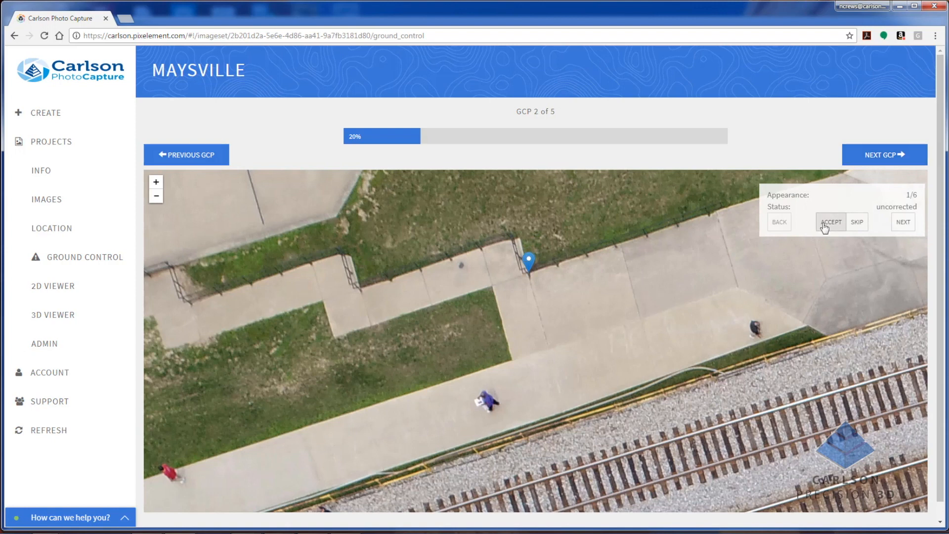
pyautogui.click(884, 156)
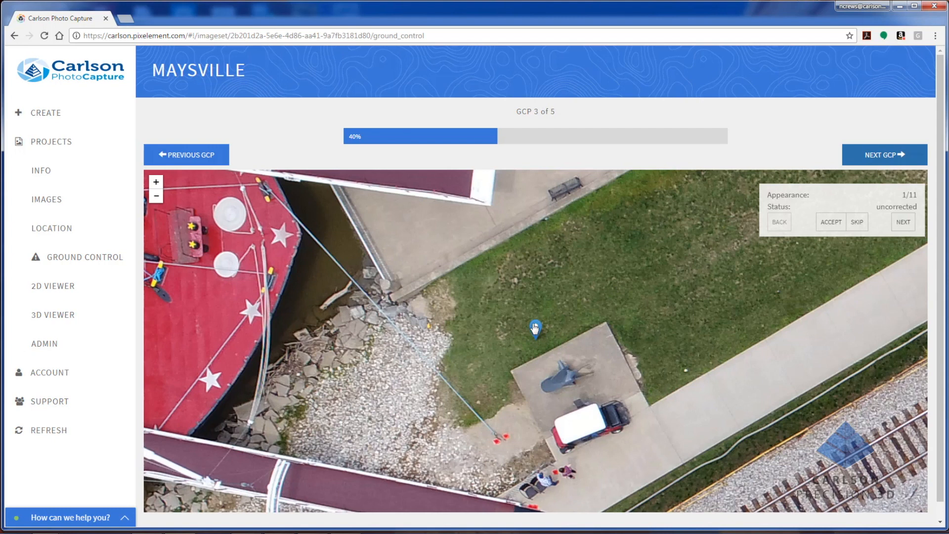
# - Place the GCP 3 marker on the grass-side corner of the propeller's concrete pad, accept it, and advance to GCP 4
pyautogui.moveTo(536, 327); pyautogui.dragTo(510, 356)
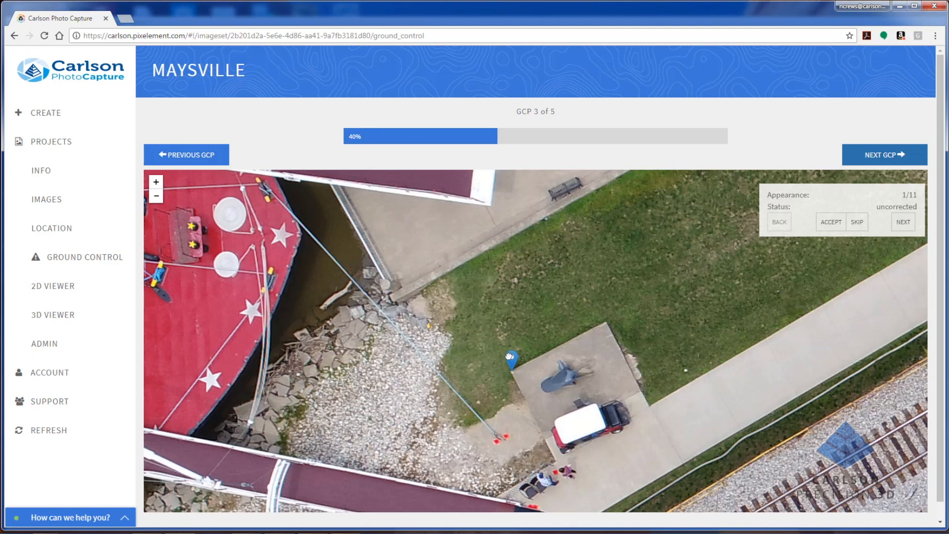
pyautogui.click(829, 226)
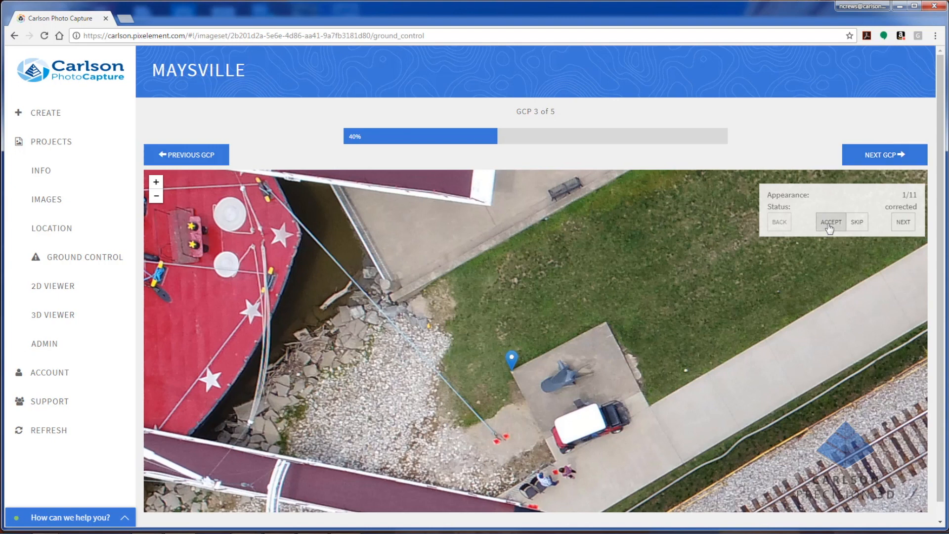
pyautogui.click(882, 155)
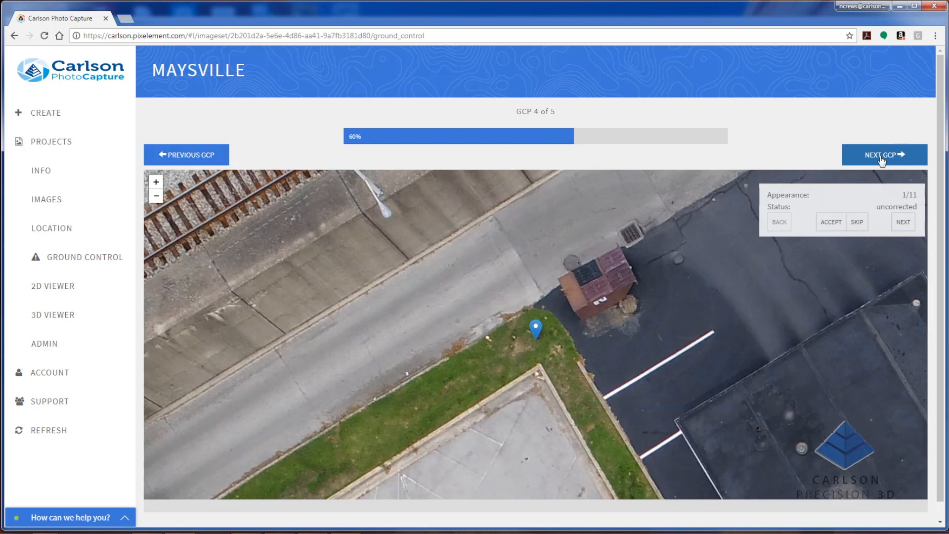
# - Place the GCP 4 marker on the parking lot's concrete curb corner beside the grass strip, accept it, and advance to GCP 5
pyautogui.moveTo(537, 330); pyautogui.dragTo(539, 350)
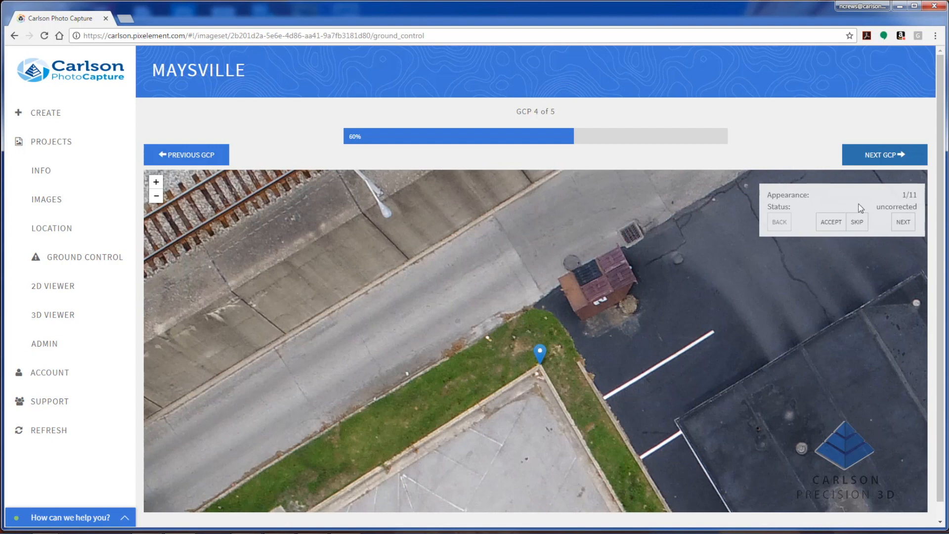
pyautogui.click(828, 225)
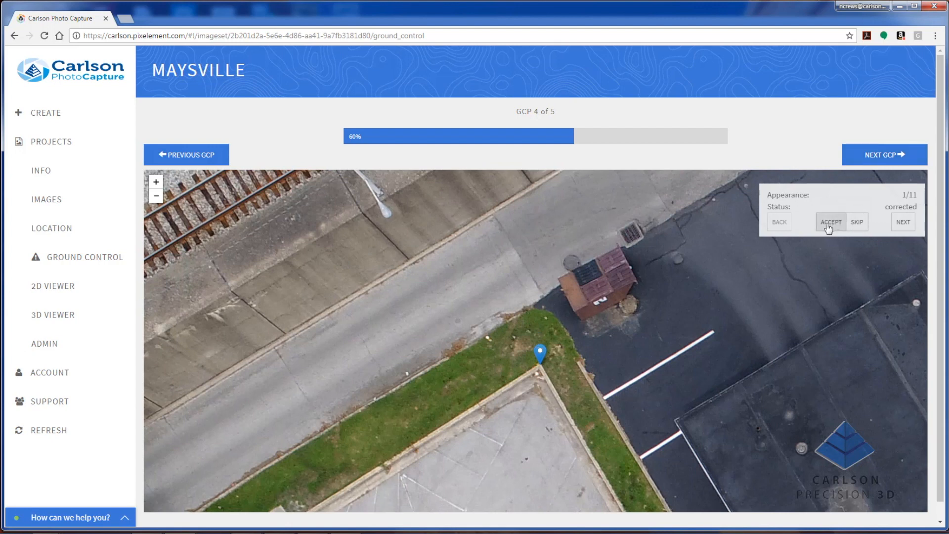
pyautogui.click(872, 158)
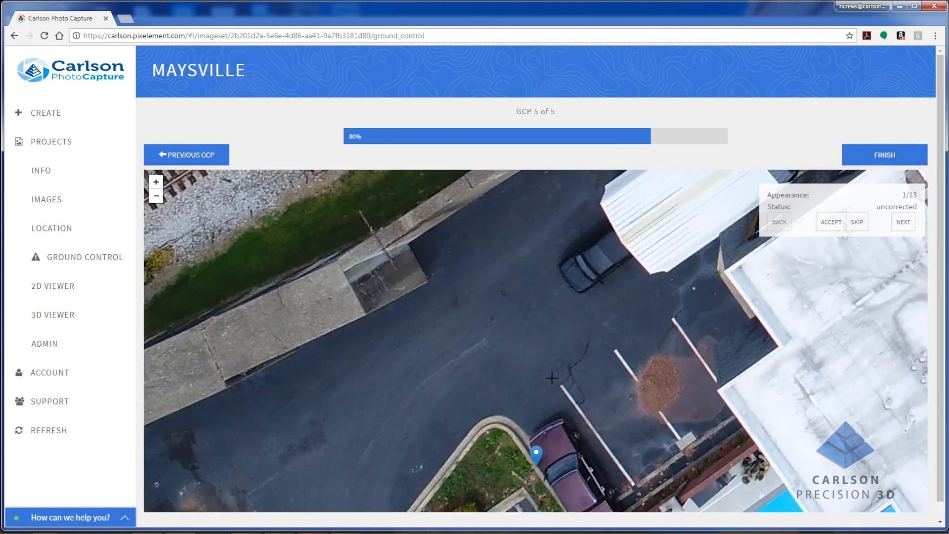
# - Place the GCP 5 marker on the concrete corner in the grass island beside the parked pickup, accept it, and complete the correction wizard
pyautogui.scroll(-1, 552, 377)
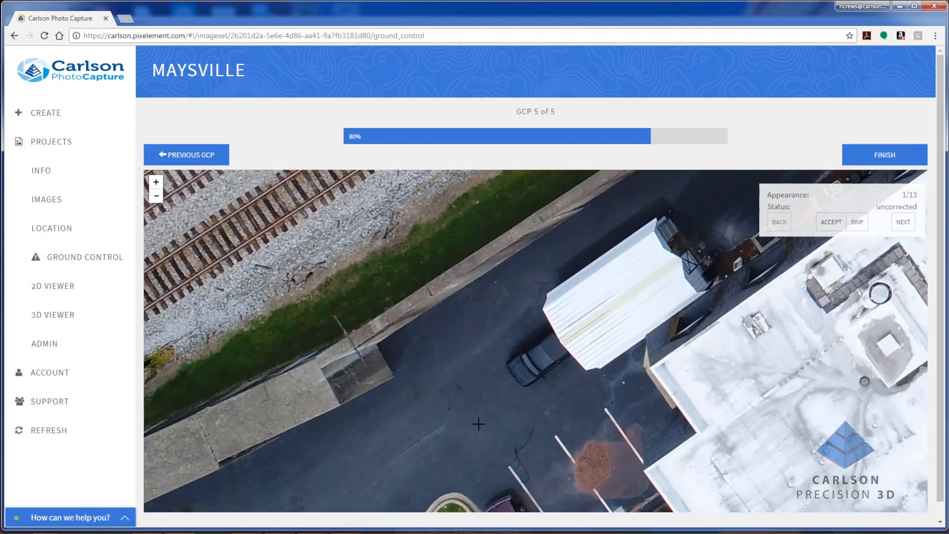
pyautogui.scroll(1, 479, 424)
pyautogui.scroll(1, 510, 444)
pyautogui.moveTo(510, 445); pyautogui.dragTo(521, 369)
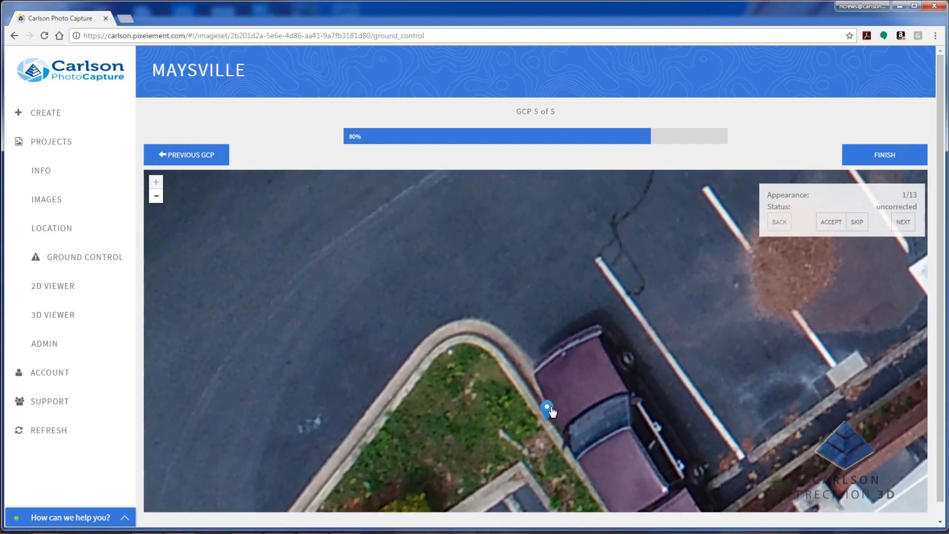
pyautogui.moveTo(549, 410); pyautogui.dragTo(522, 449)
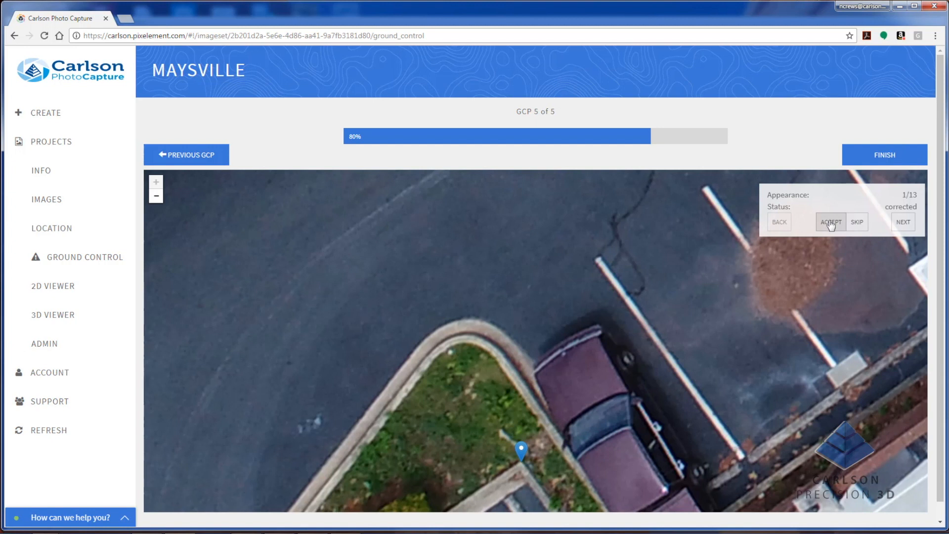
pyautogui.click(884, 161)
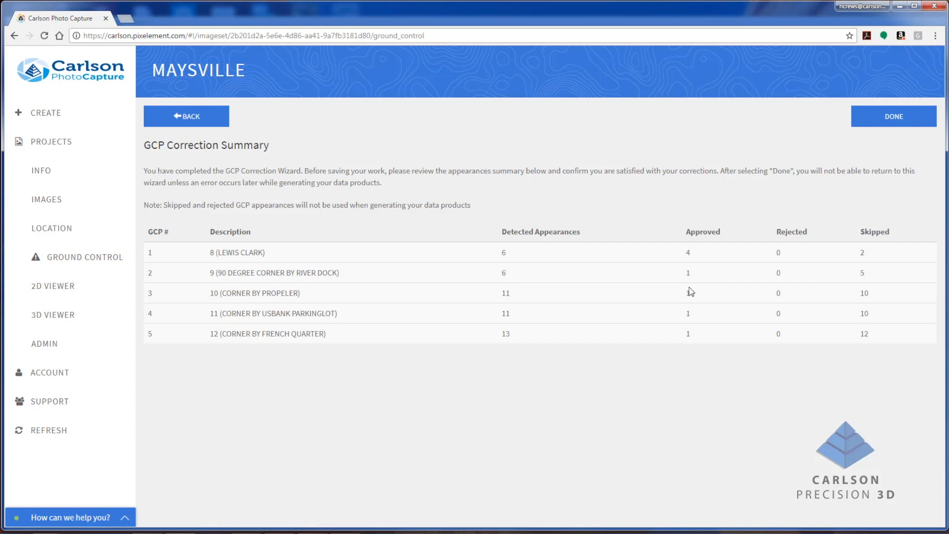
pyautogui.click(896, 121)
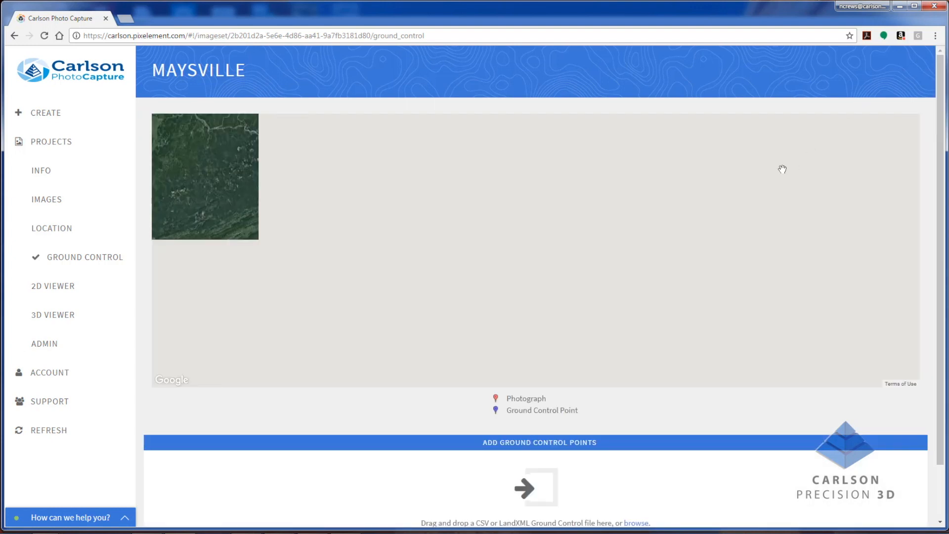
# - Go to the project info and download the Maysville Downtown 2 orthoimage as a GeoTIFF
pyautogui.click(50, 171)
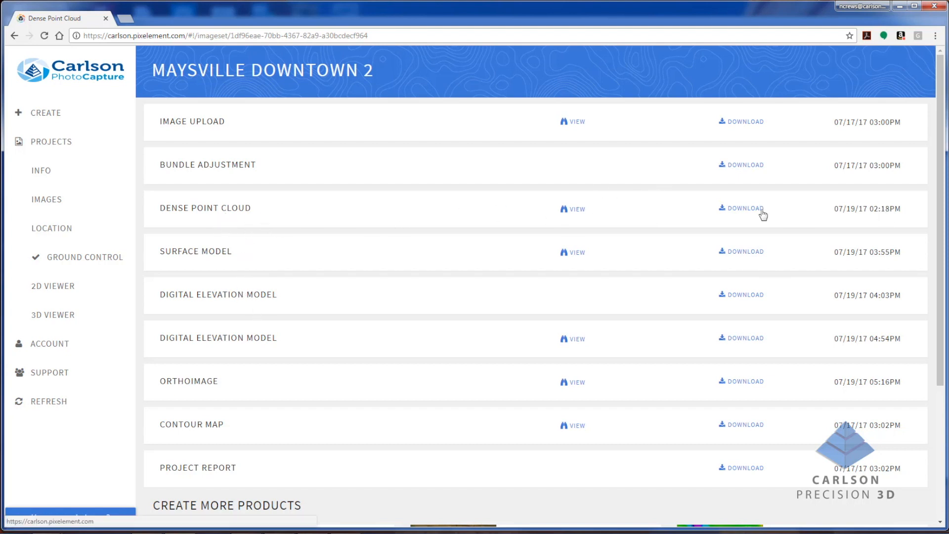
pyautogui.click(741, 209)
pyautogui.click(734, 385)
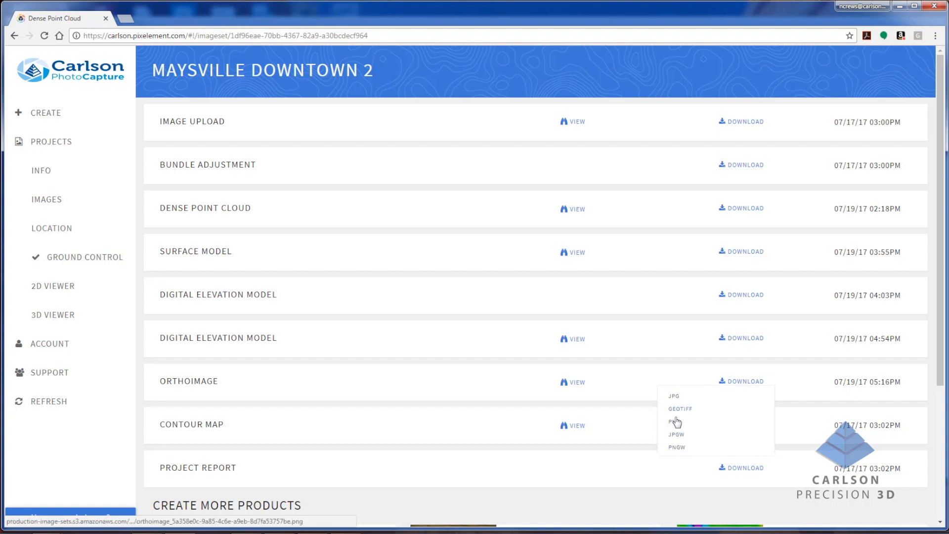
pyautogui.click(688, 389)
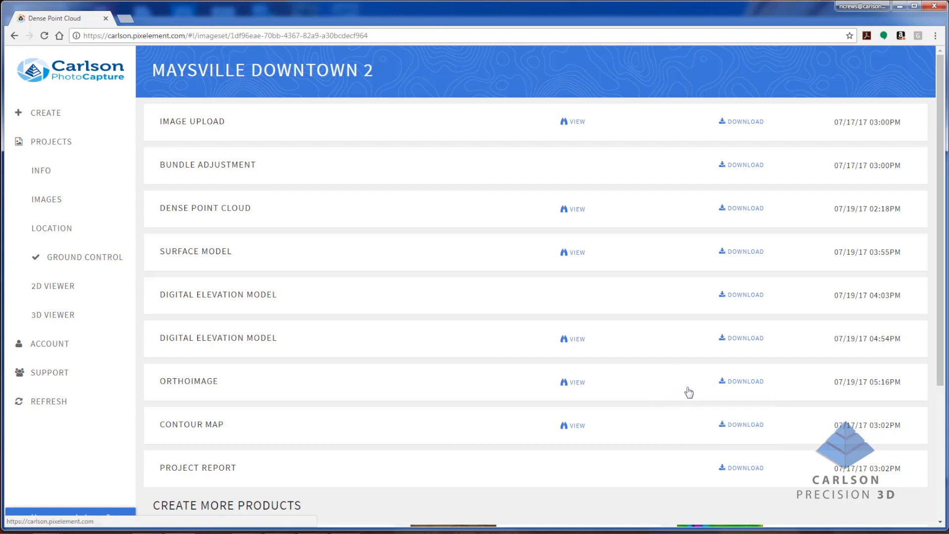
pyautogui.click(741, 382)
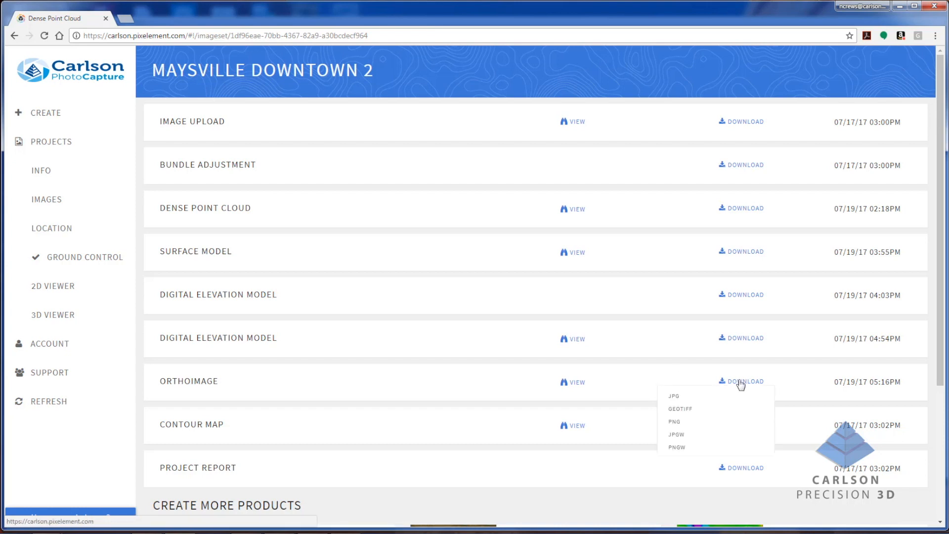
pyautogui.click(689, 411)
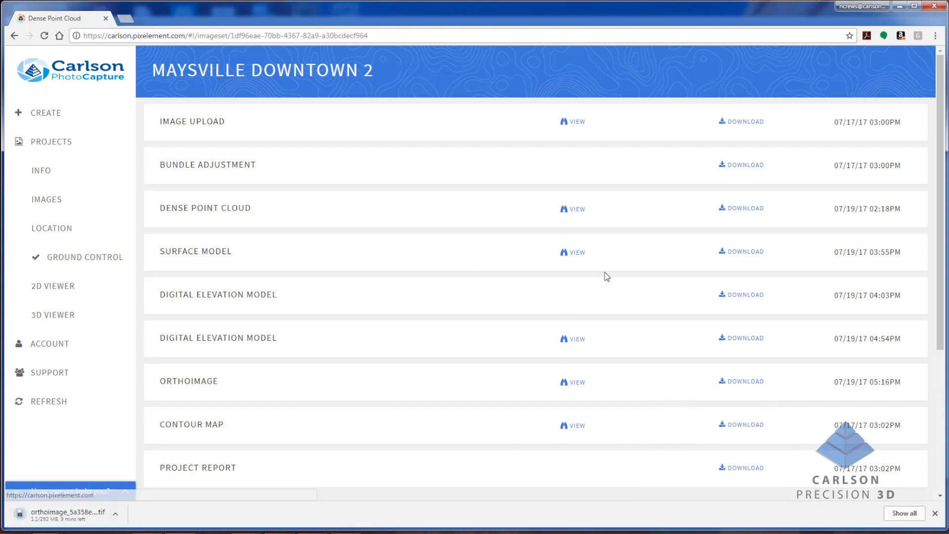
# - Extract the dense point cloud LAS file from its downloaded zip into the Maysville project folder and close the archive
pyautogui.click(900, 7)
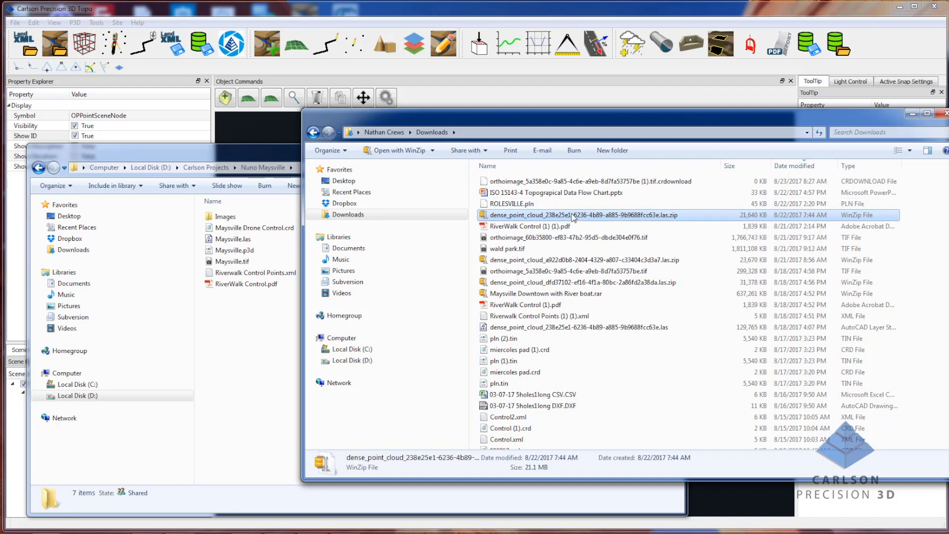
pyautogui.moveTo(948, 106); pyautogui.dragTo(649, 40)
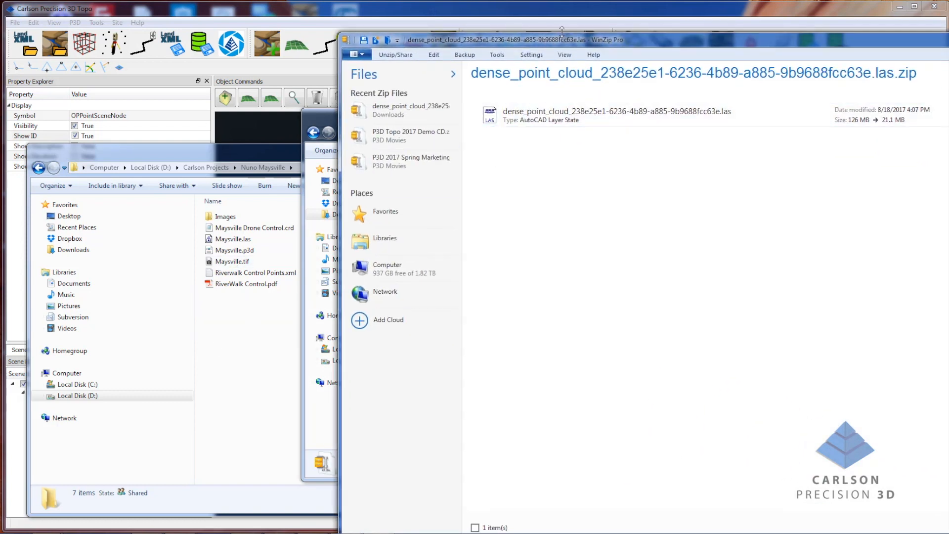
pyautogui.moveTo(549, 40); pyautogui.dragTo(343, 26)
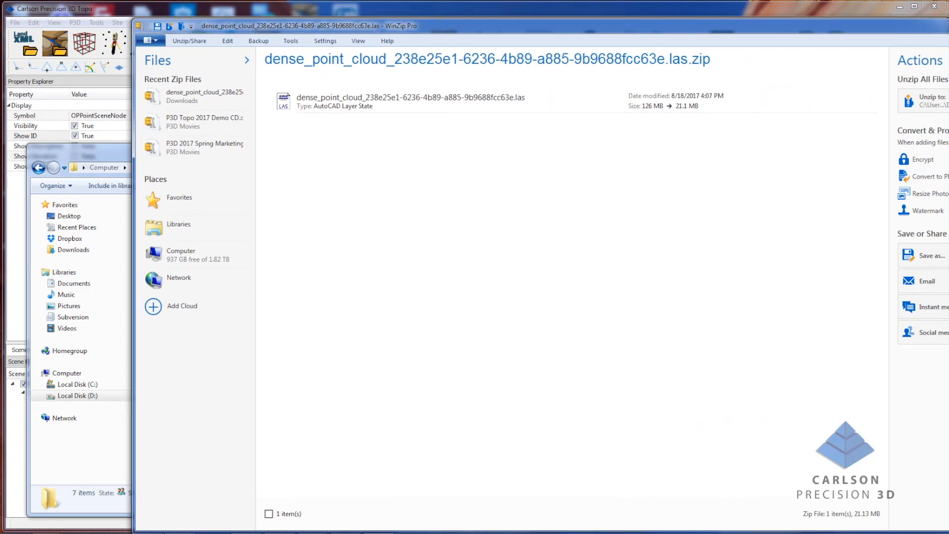
pyautogui.moveTo(417, 32); pyautogui.dragTo(615, 15)
pyautogui.moveTo(609, 85); pyautogui.dragTo(254, 318)
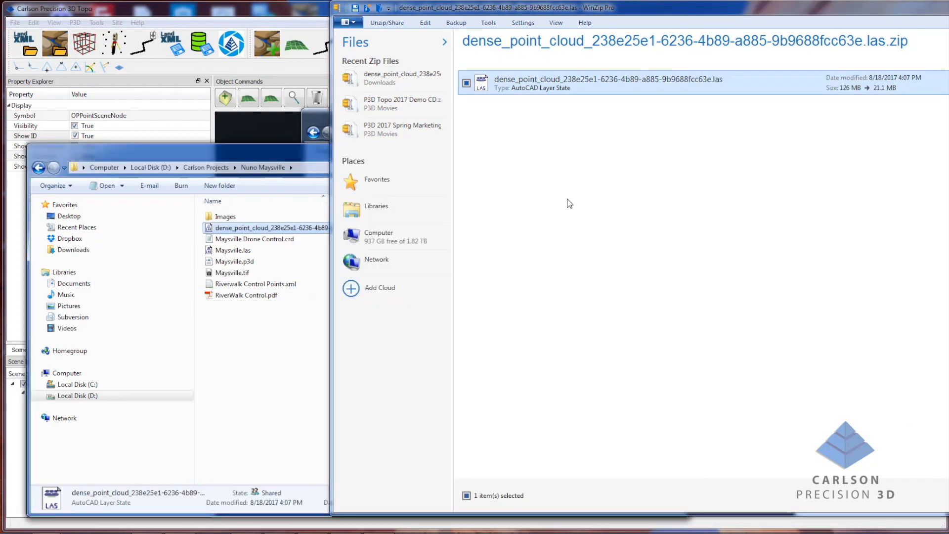
pyautogui.moveTo(877, 14); pyautogui.dragTo(658, 28)
pyautogui.click(941, 21)
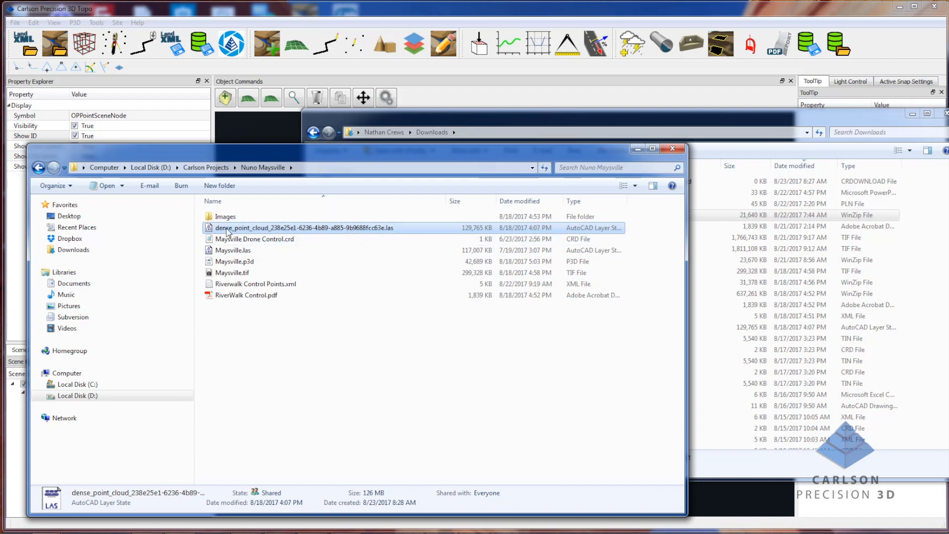
# - Delete the extracted dense point cloud LAS file from the project folder, keeping Maysville.las
pyautogui.click(256, 252)
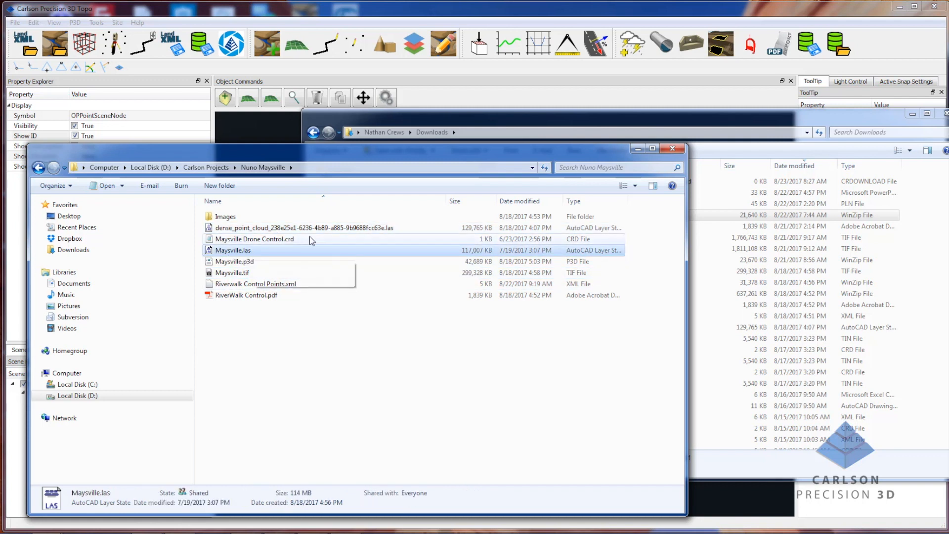
pyautogui.click(360, 229)
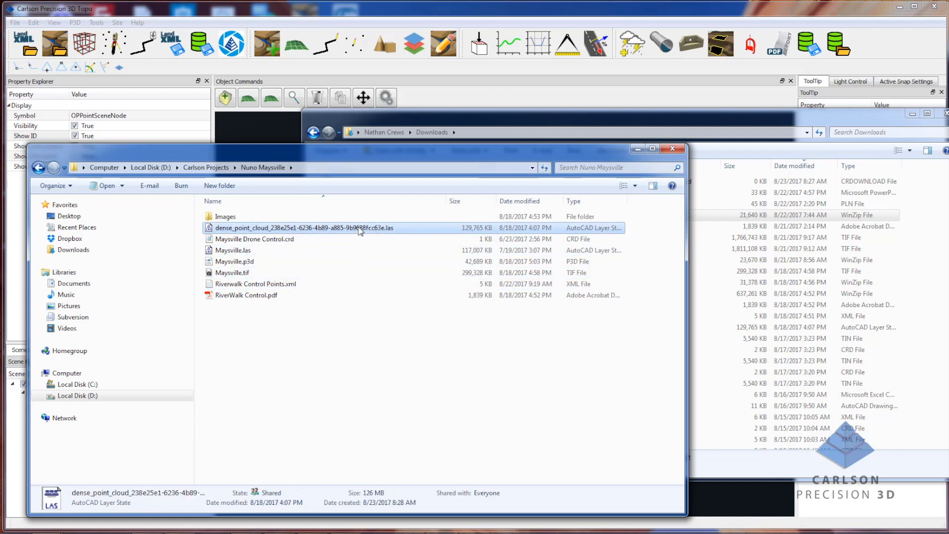
pyautogui.press('Delete')
pyautogui.press('Return')
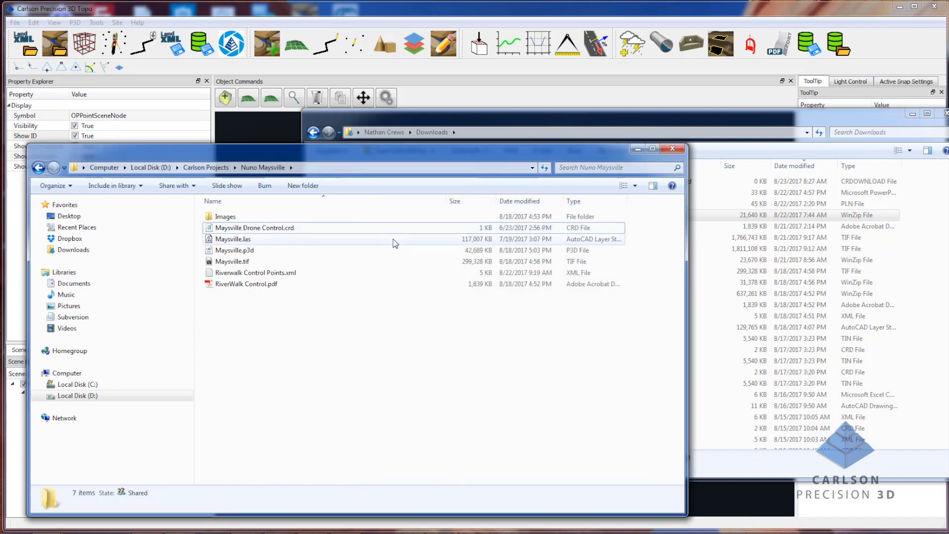
# - Switch to Carlson Precision 3D Topo and place Maysville.tif from the Maysville project folder as an image overlay
pyautogui.click(913, 115)
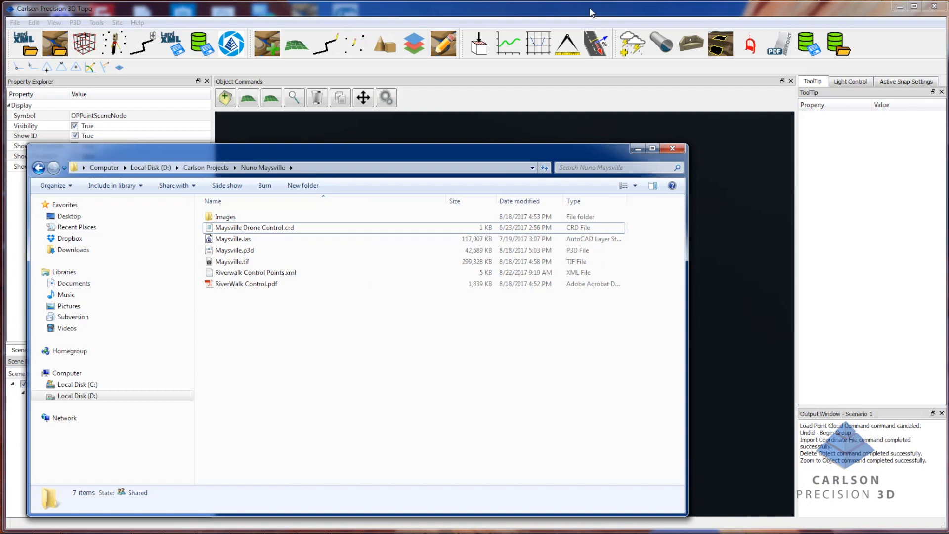
pyautogui.click(591, 10)
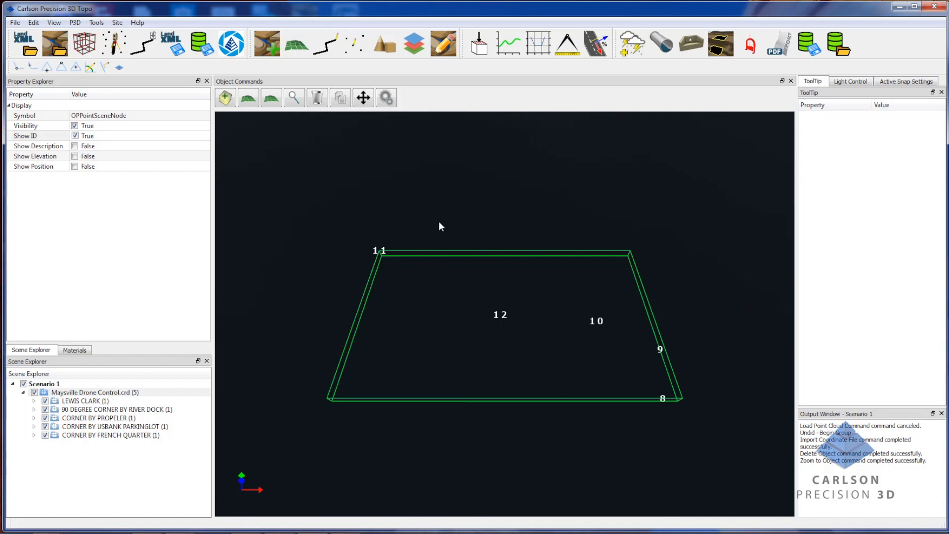
pyautogui.click(410, 44)
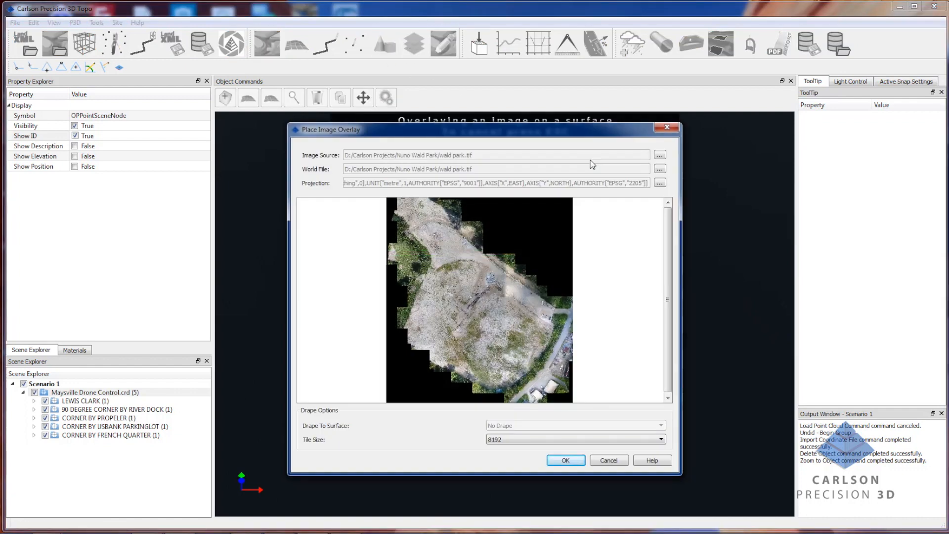
pyautogui.click(660, 156)
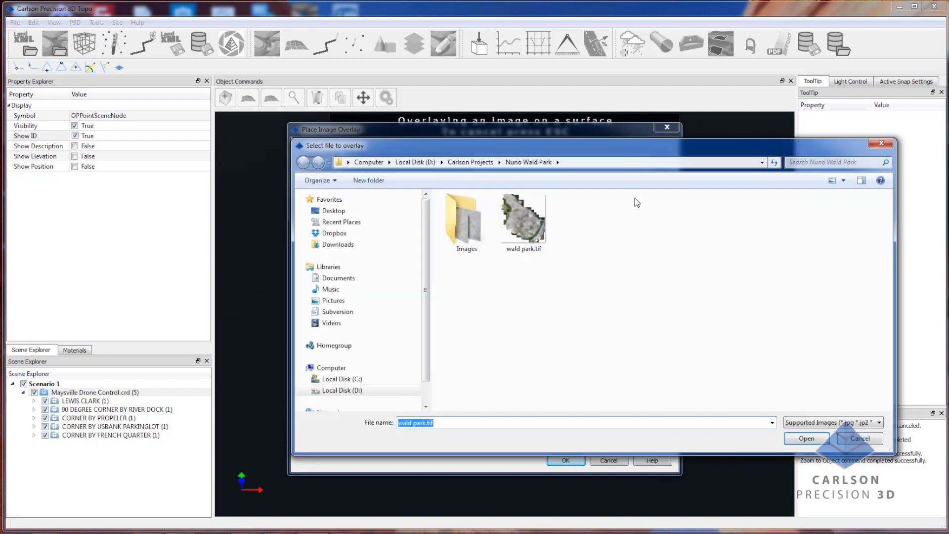
pyautogui.click(478, 164)
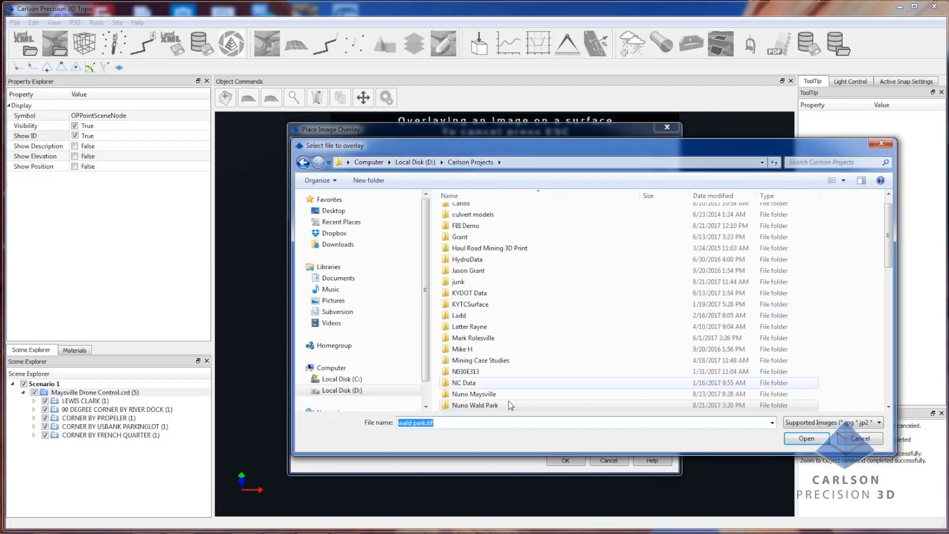
pyautogui.doubleClick(510, 394)
pyautogui.doubleClick(521, 220)
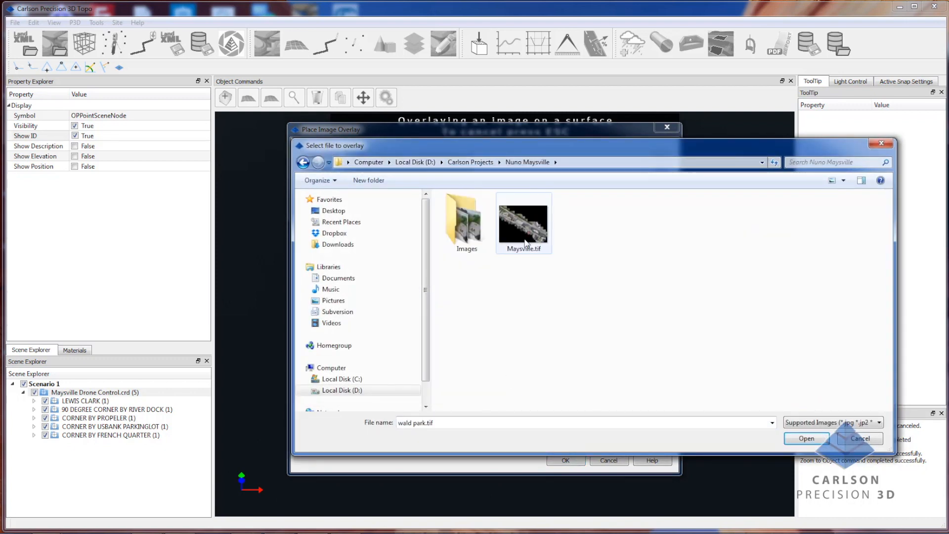
pyautogui.click(562, 465)
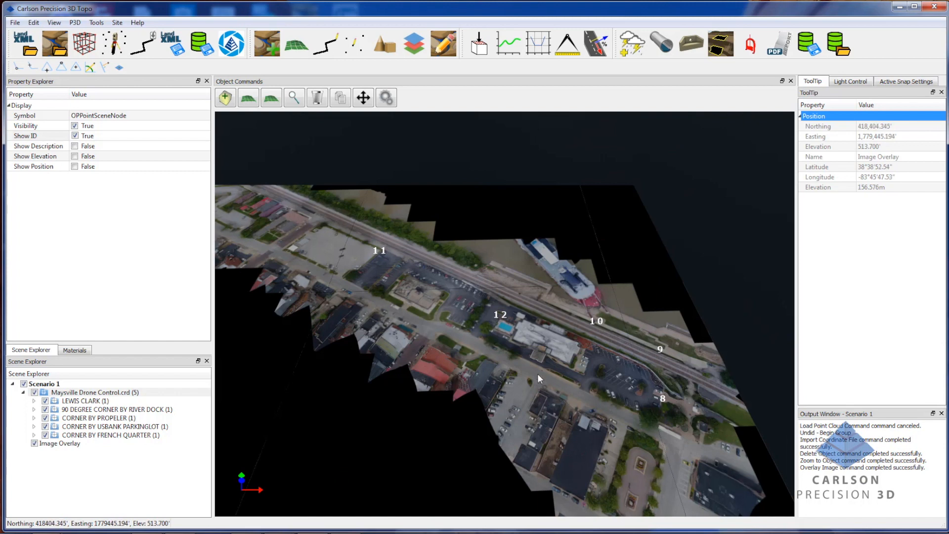
# - Inspect control points 8 to 12 against the aerial image, and hide the image overlay
pyautogui.moveTo(581, 396); pyautogui.dragTo(661, 328, button='middle')
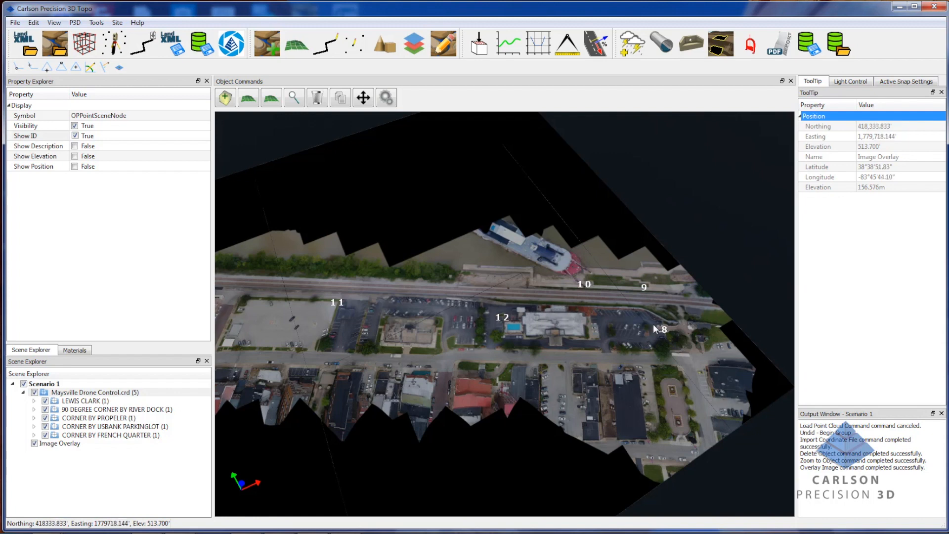
pyautogui.moveTo(465, 286); pyautogui.dragTo(414, 316, button='middle')
pyautogui.scroll(3, 414, 314)
pyautogui.scroll(3, 425, 328)
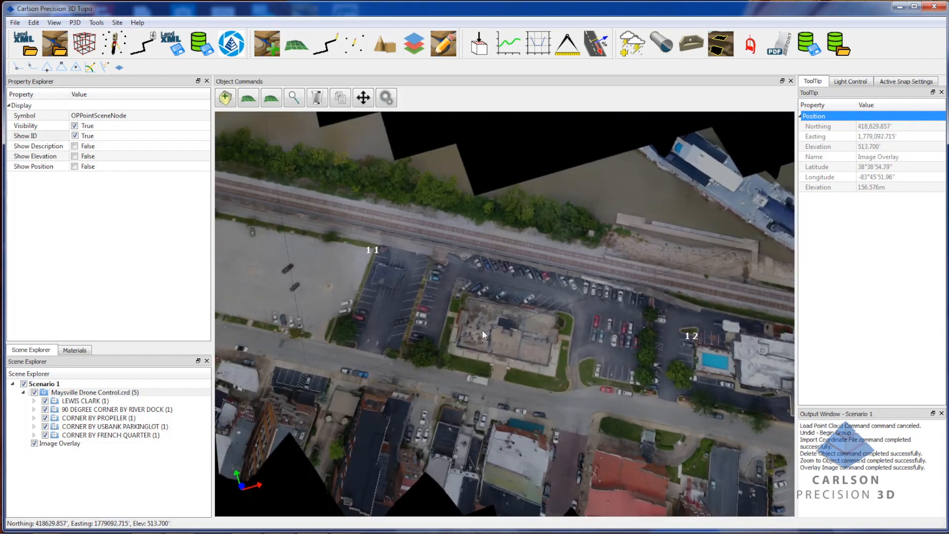
pyautogui.moveTo(479, 323); pyautogui.dragTo(437, 310, button='middle')
pyautogui.scroll(-5, 458, 327)
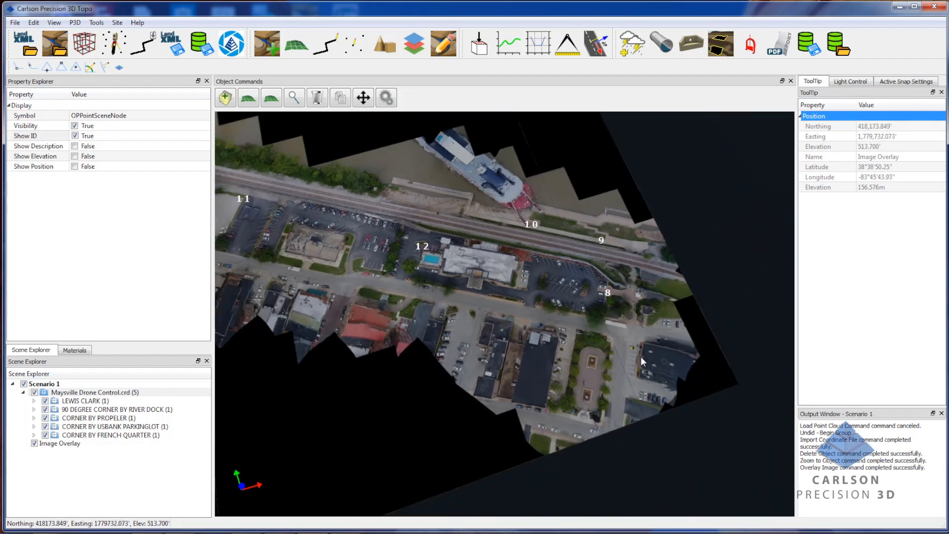
pyautogui.click(34, 444)
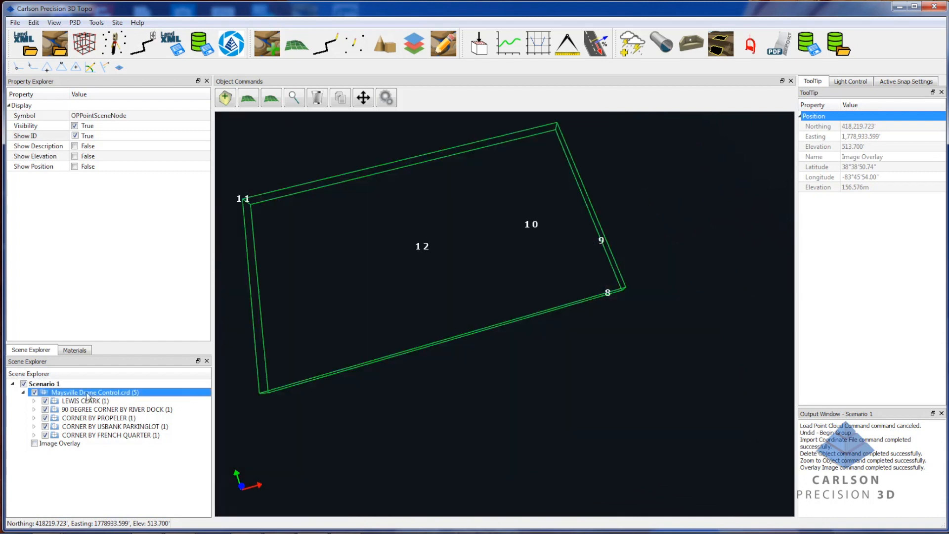
# - Start loading a point cloud and set its projection option to Use Projection in File
pyautogui.click(84, 47)
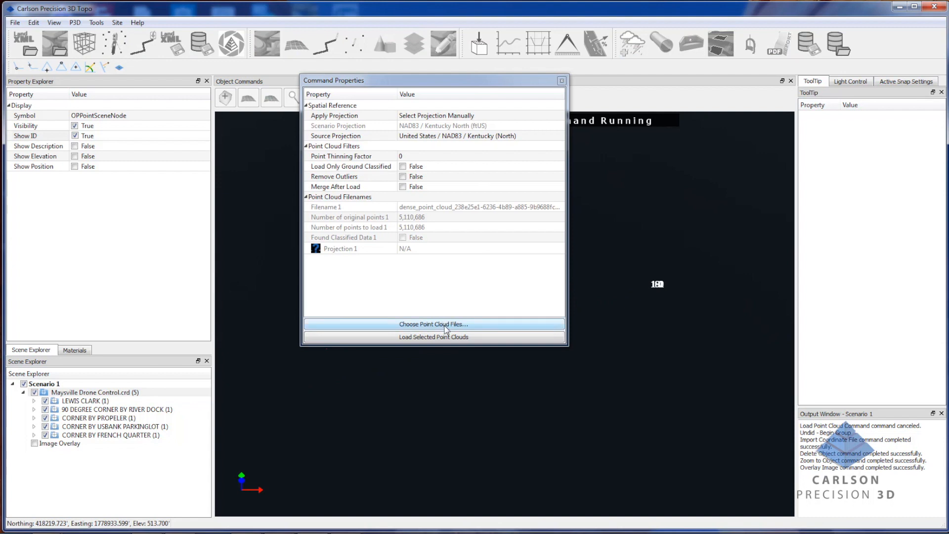
pyautogui.click(455, 115)
pyautogui.click(455, 116)
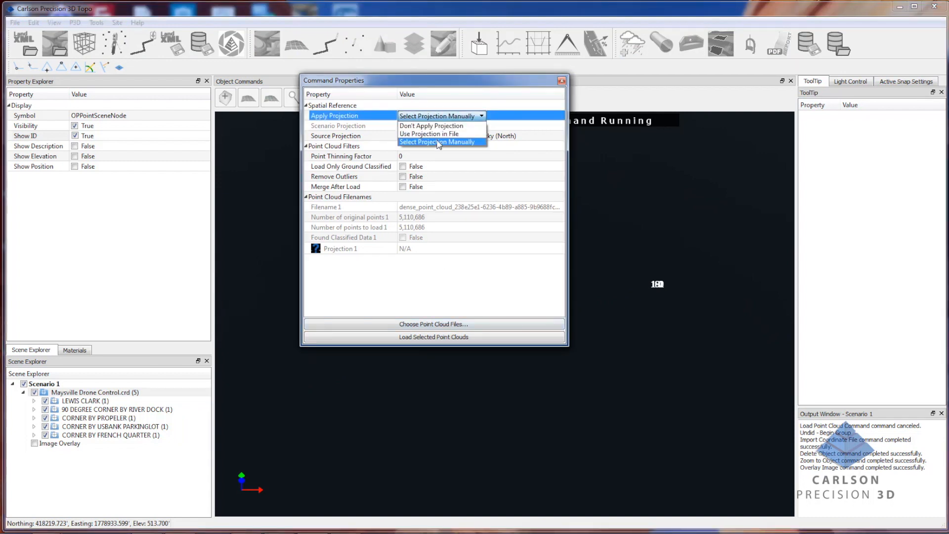
pyautogui.click(440, 134)
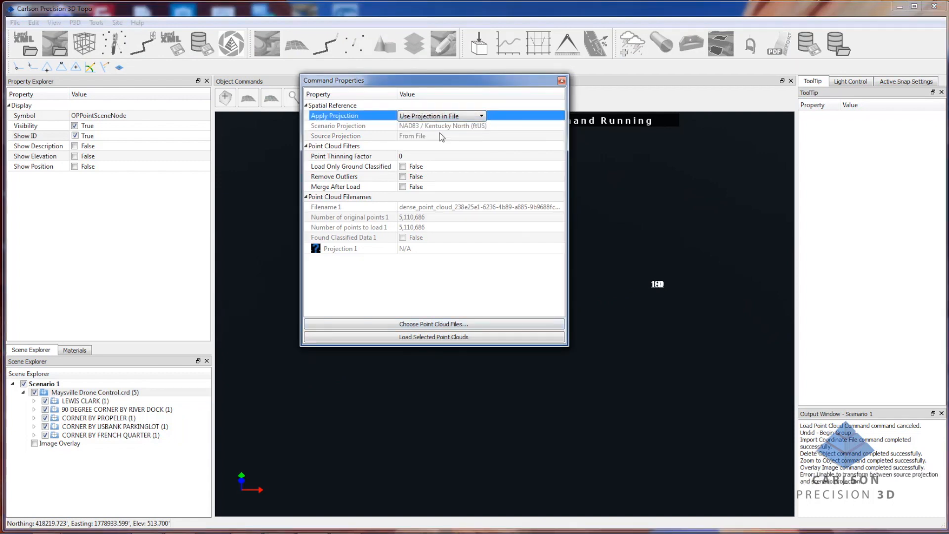
# - Choose Maysville.las from the Maysville project folder under Carlson Projects and load it as the point cloud
pyautogui.click(429, 325)
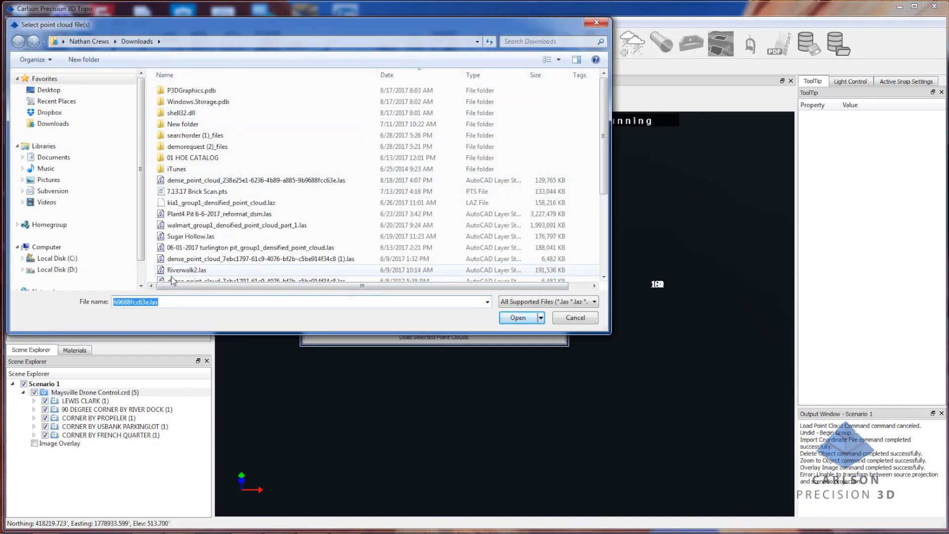
pyautogui.click(58, 270)
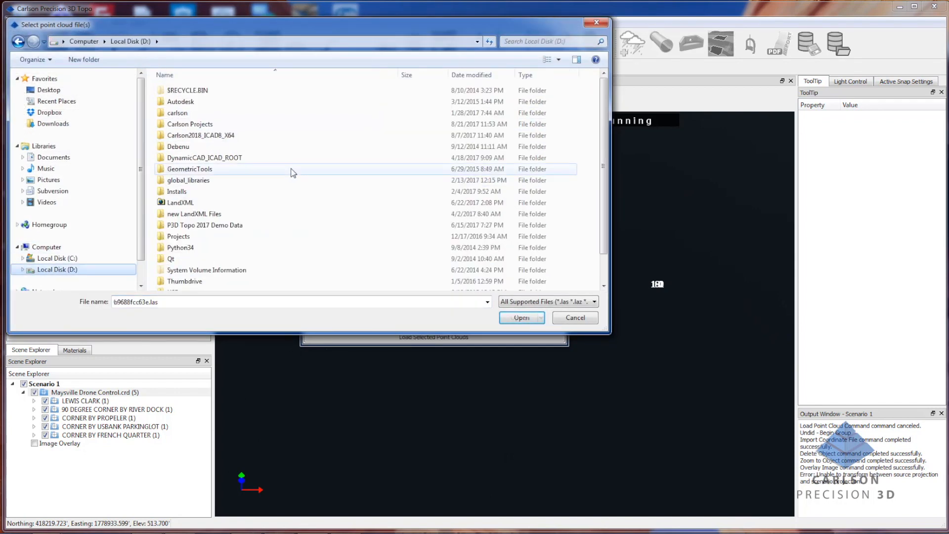
pyautogui.doubleClick(242, 122)
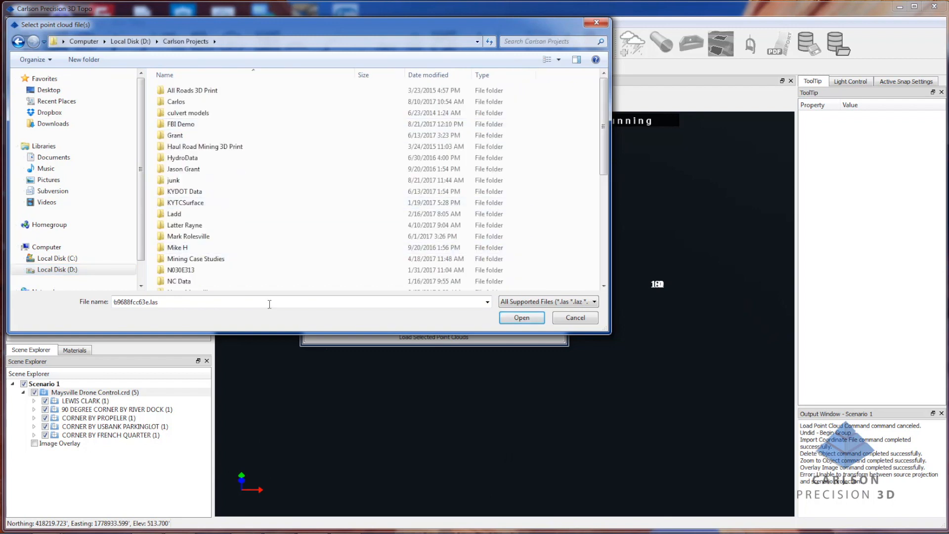
pyautogui.click(235, 271)
pyautogui.scroll(-3, 239, 271)
pyautogui.doubleClick(232, 197)
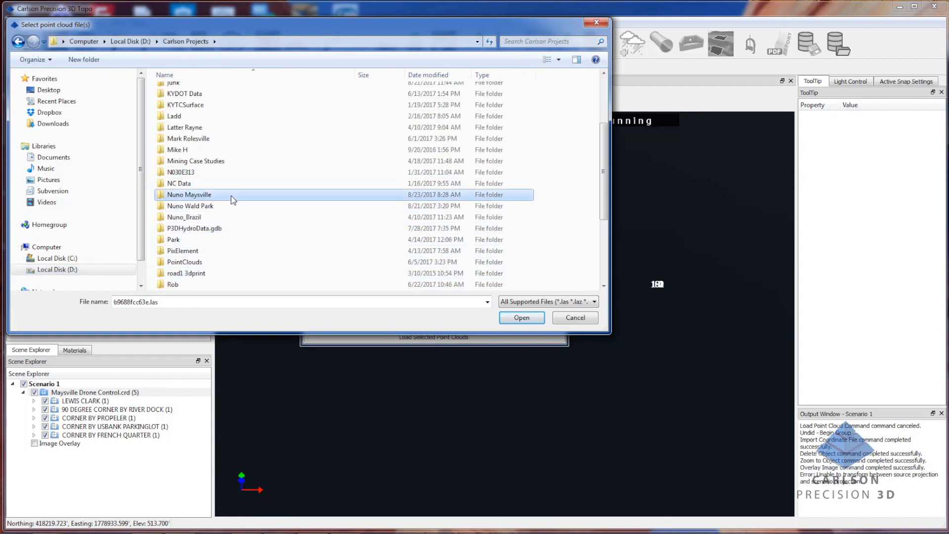
pyautogui.click(245, 108)
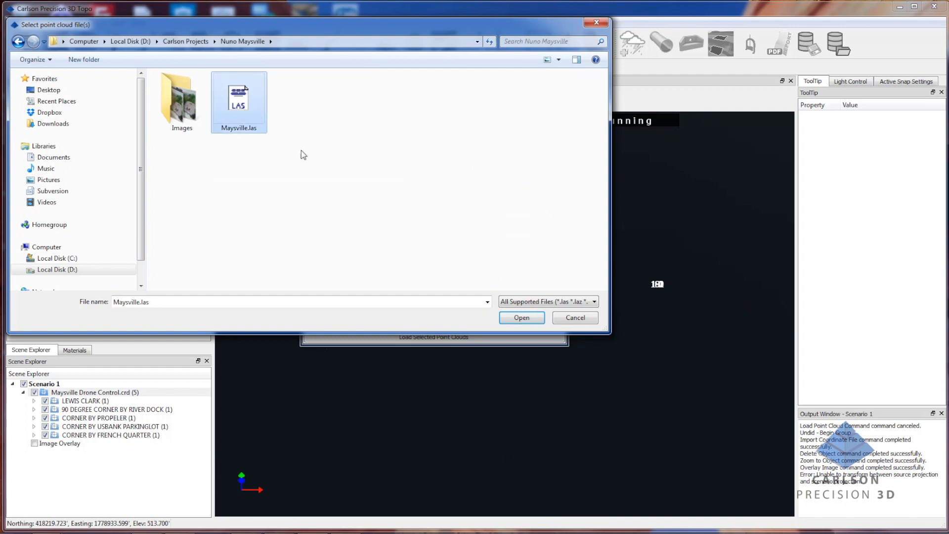
pyautogui.click(520, 319)
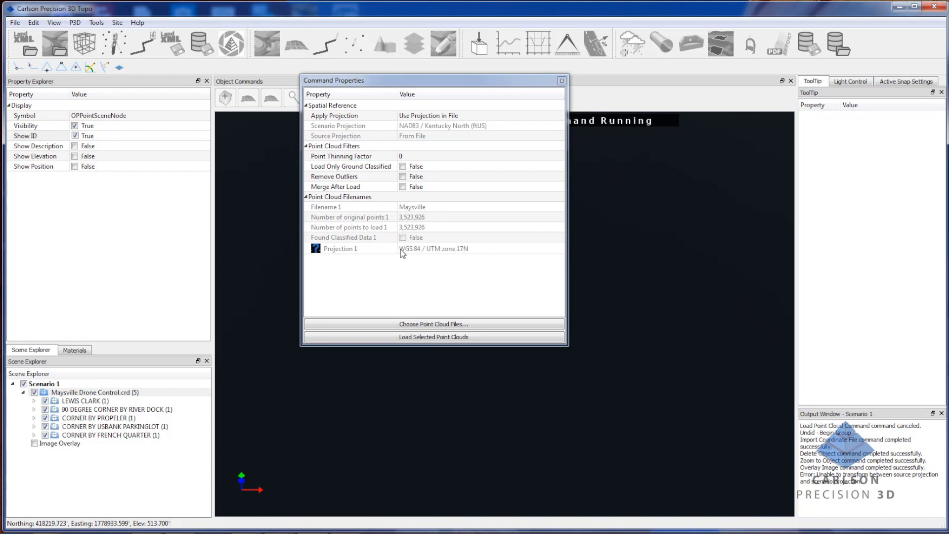
pyautogui.moveTo(401, 250)
pyautogui.click(436, 339)
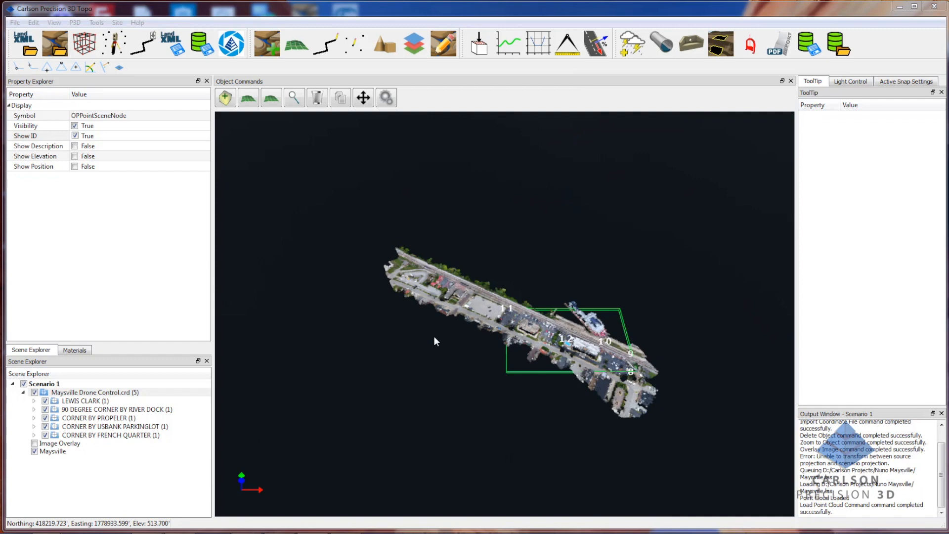
# - Check control points 10, 9 and 8 against the point cloud around the riverboat dock and the adjoining parking lot
pyautogui.moveTo(435, 339); pyautogui.dragTo(517, 380, button='middle')
pyautogui.scroll(5, 600, 314)
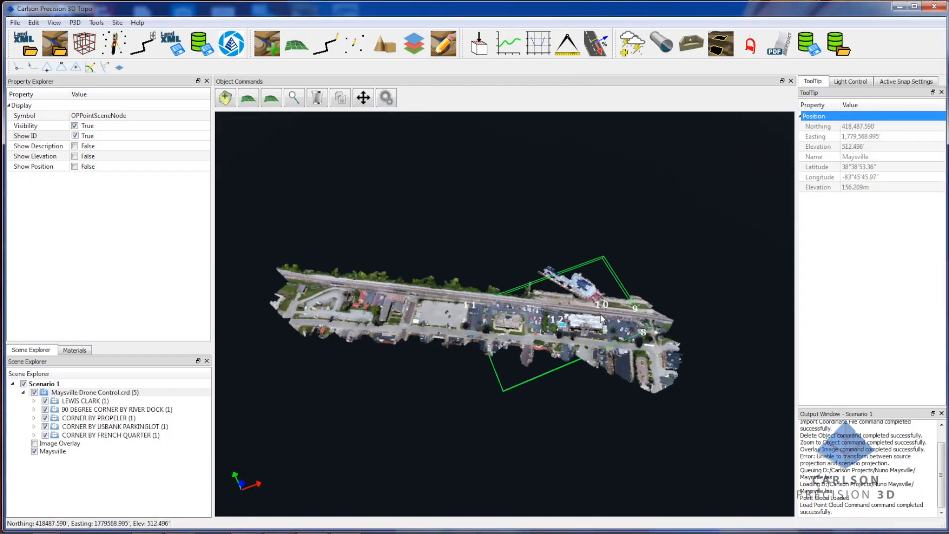
pyautogui.scroll(6, 614, 308)
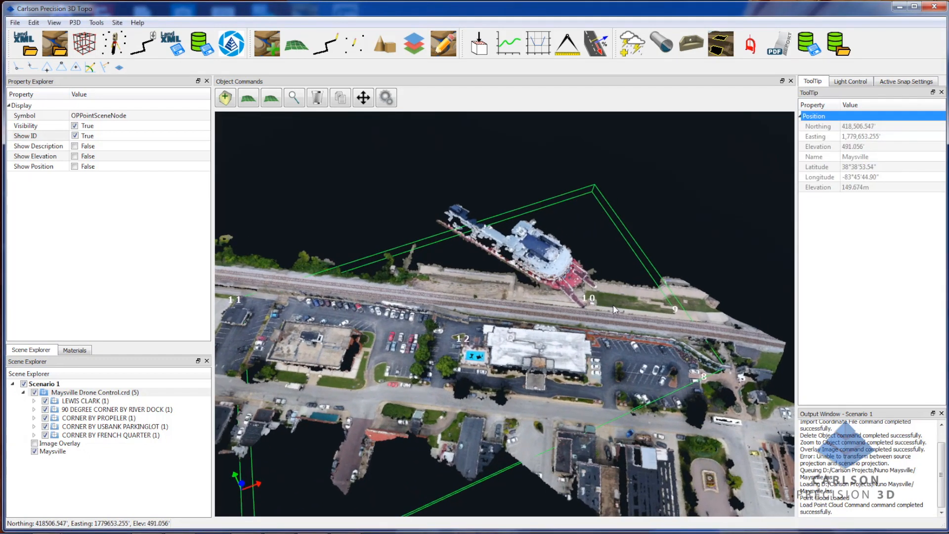
pyautogui.scroll(8, 615, 310)
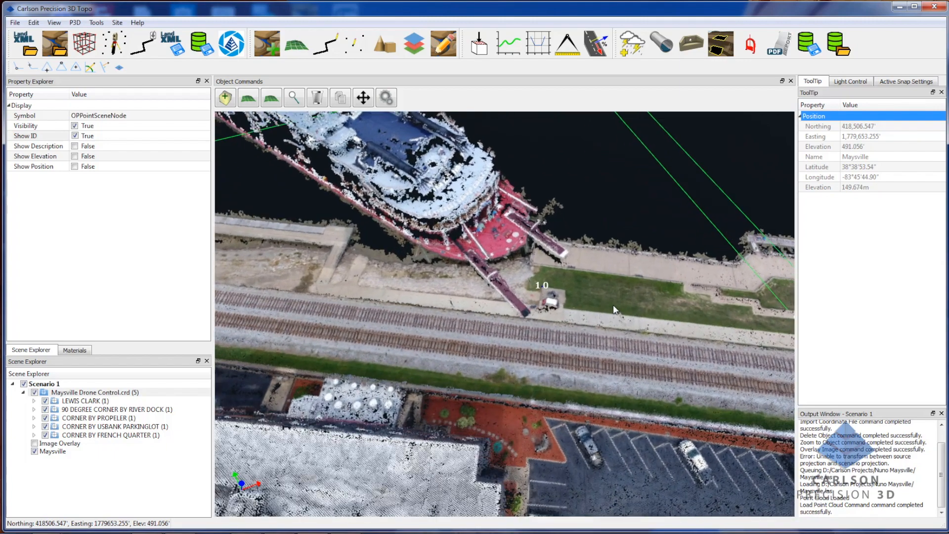
pyautogui.scroll(2, 628, 327)
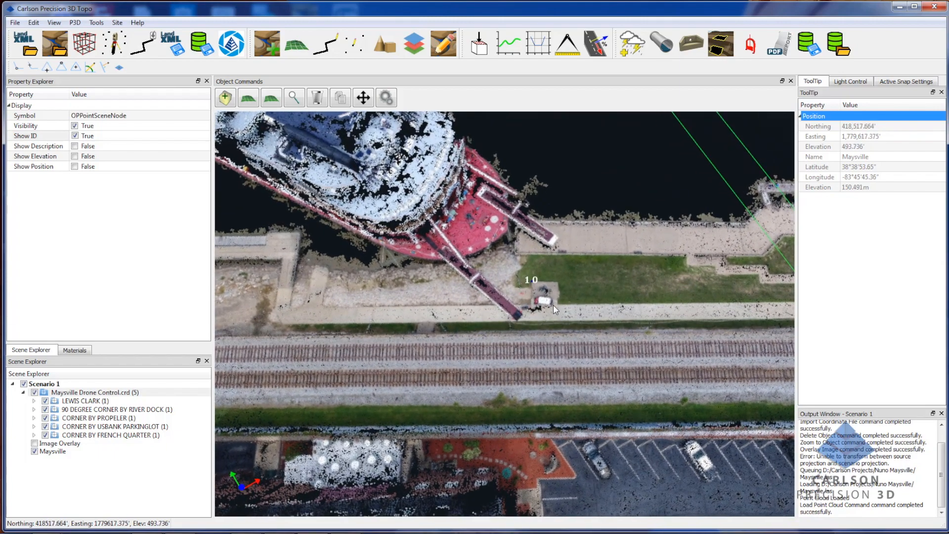
pyautogui.moveTo(641, 285); pyautogui.dragTo(597, 278, button='middle')
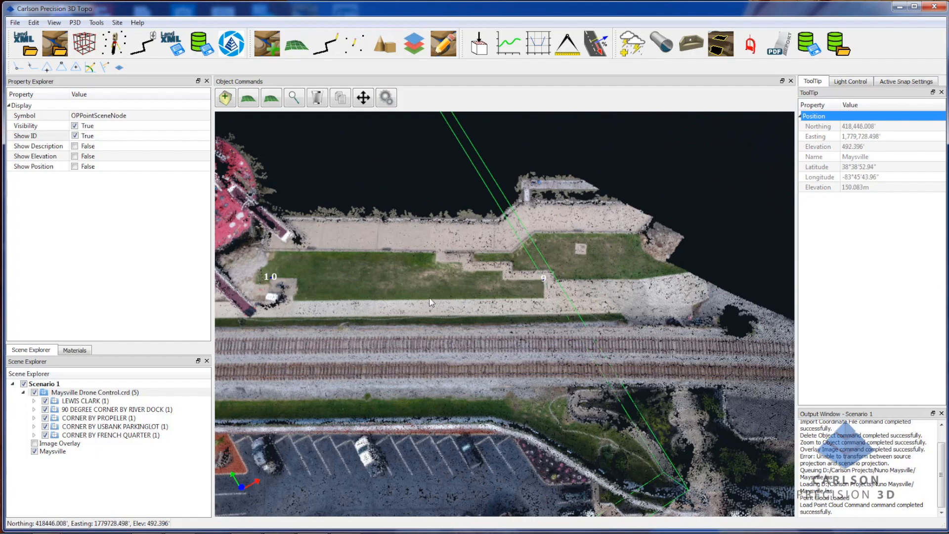
pyautogui.scroll(-3, 432, 302)
pyautogui.moveTo(448, 370); pyautogui.dragTo(443, 349, button='middle')
pyautogui.scroll(2, 523, 313)
pyautogui.scroll(4, 523, 313)
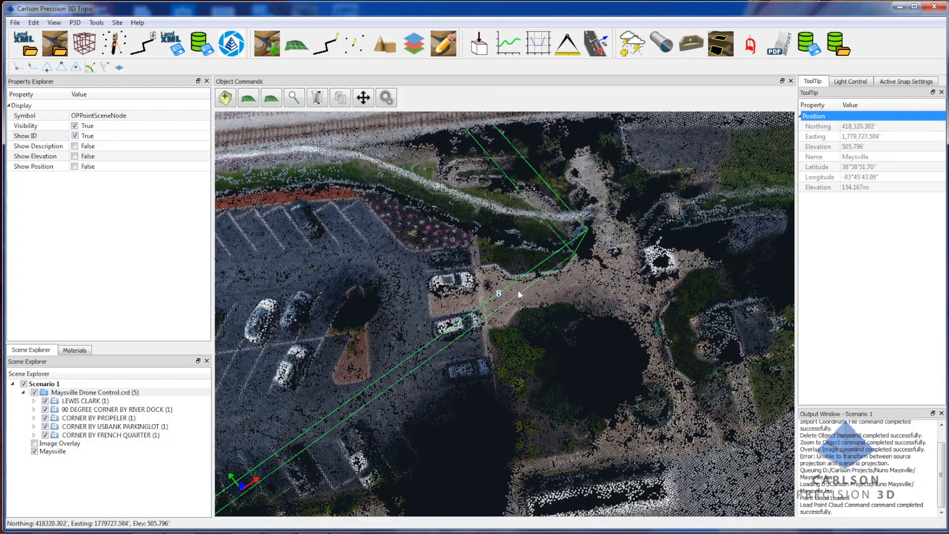
pyautogui.moveTo(518, 291); pyautogui.dragTo(518, 297, button='middle')
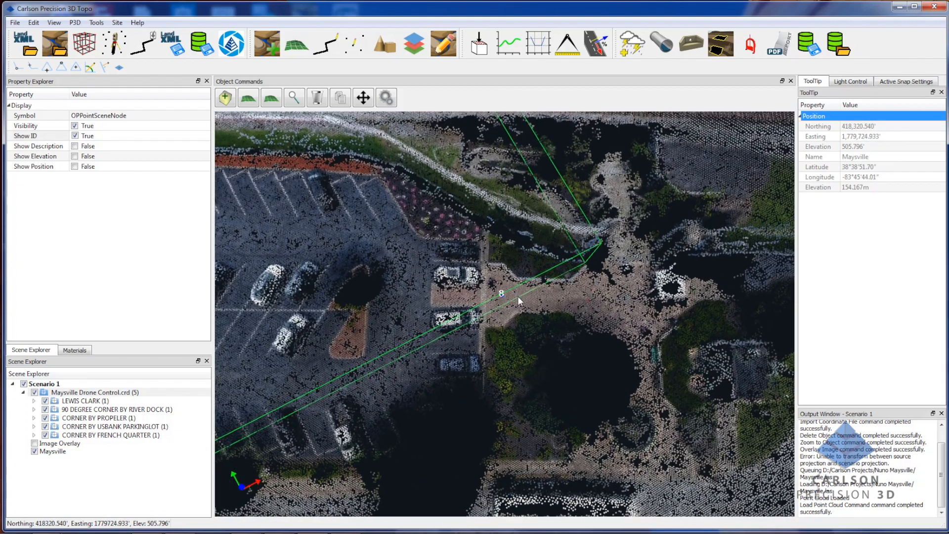
pyautogui.scroll(-2, 518, 297)
pyautogui.scroll(-5, 438, 274)
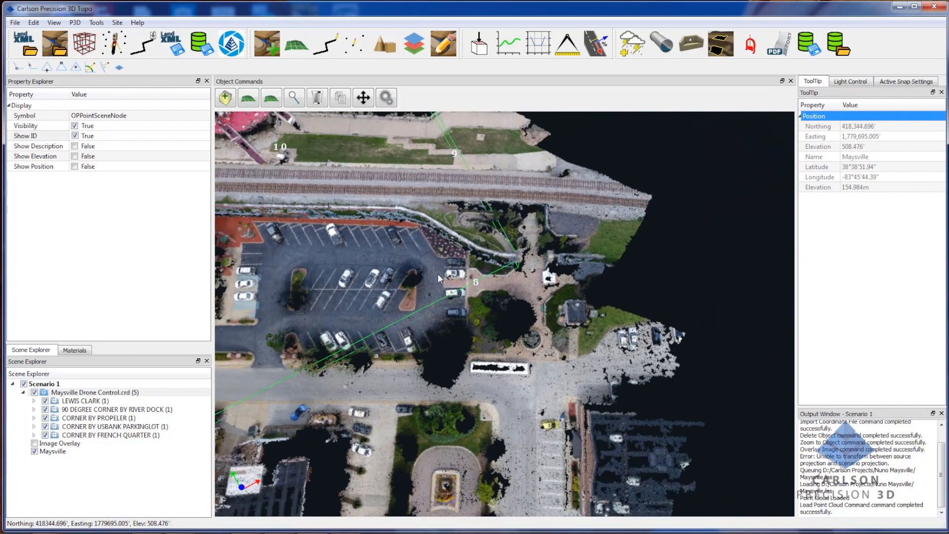
# - Check control points 12 and 11 against the parking lot corners in the point cloud
pyautogui.moveTo(438, 274); pyautogui.dragTo(595, 273, button='middle')
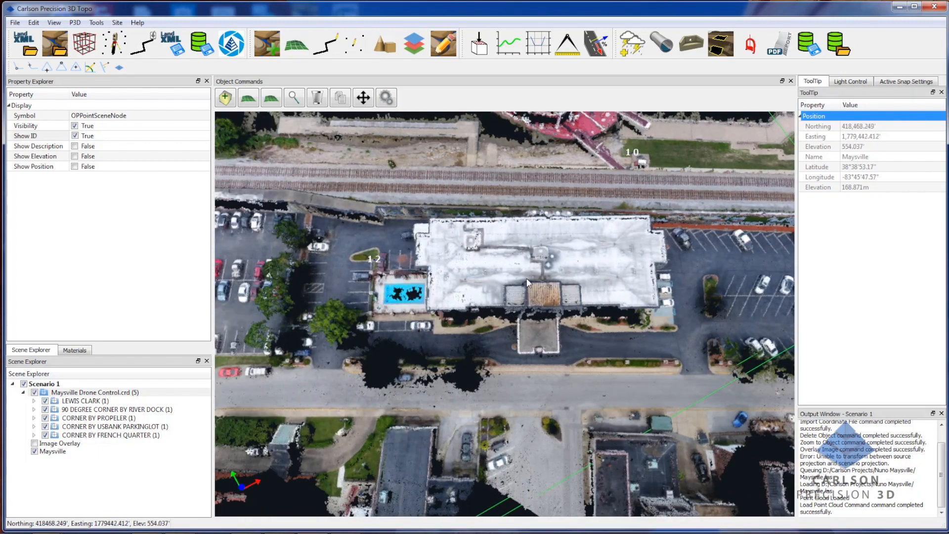
pyautogui.moveTo(342, 235); pyautogui.dragTo(544, 282, button='middle')
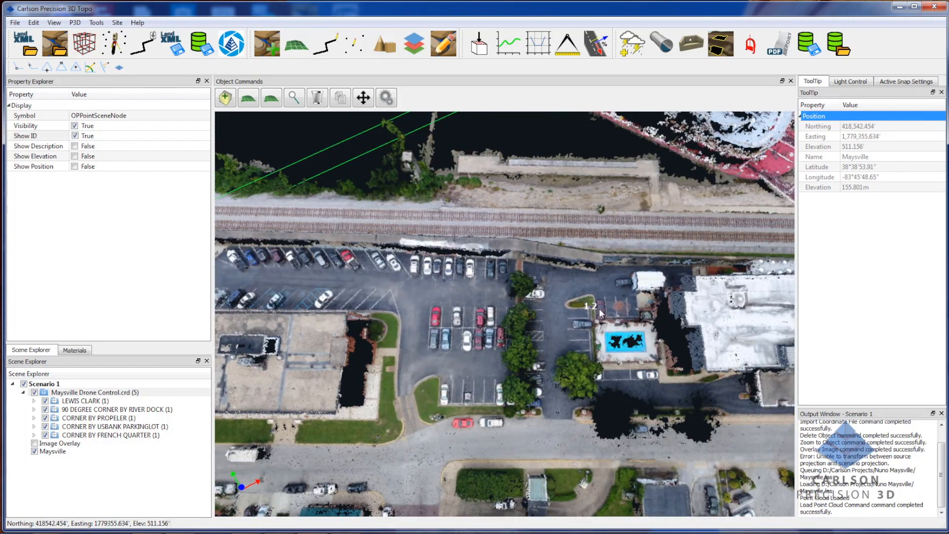
pyautogui.scroll(3, 599, 312)
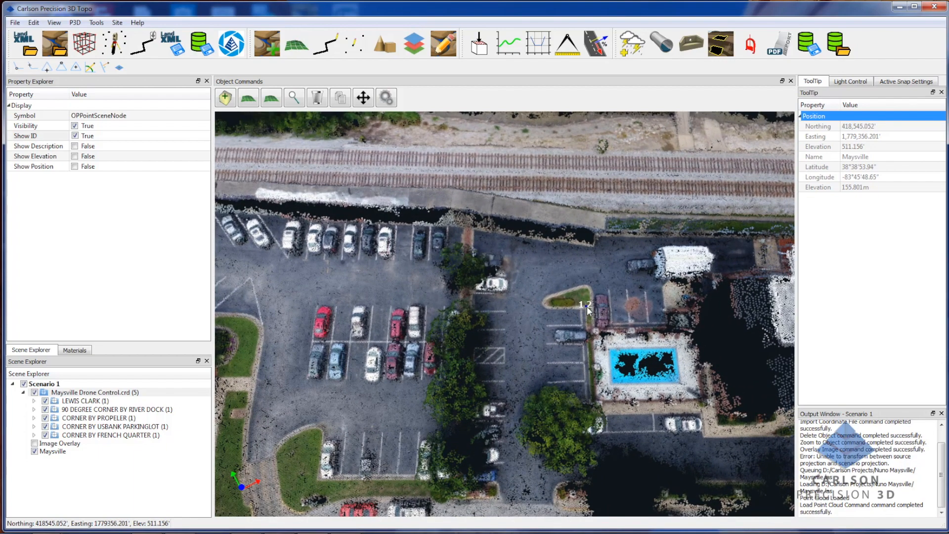
pyautogui.scroll(-5, 505, 298)
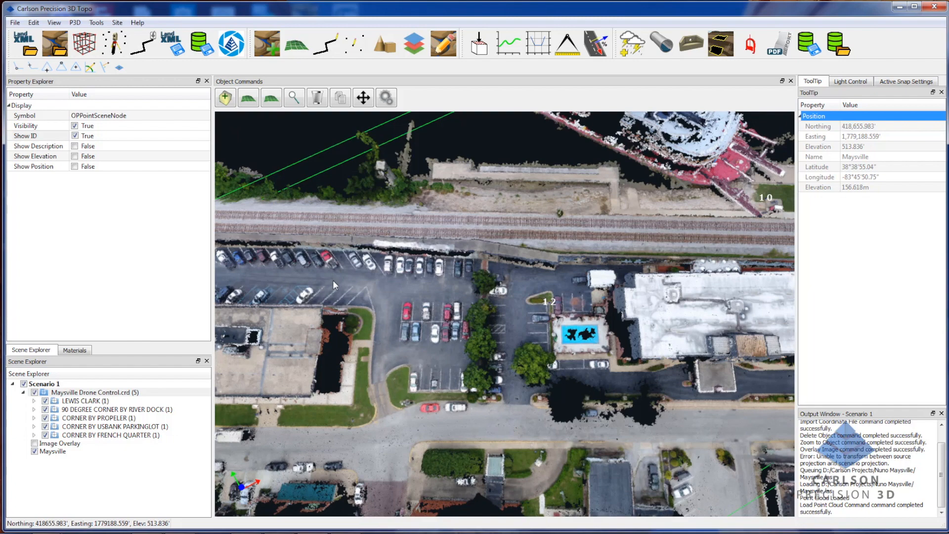
pyautogui.moveTo(333, 280); pyautogui.dragTo(393, 283, button='middle')
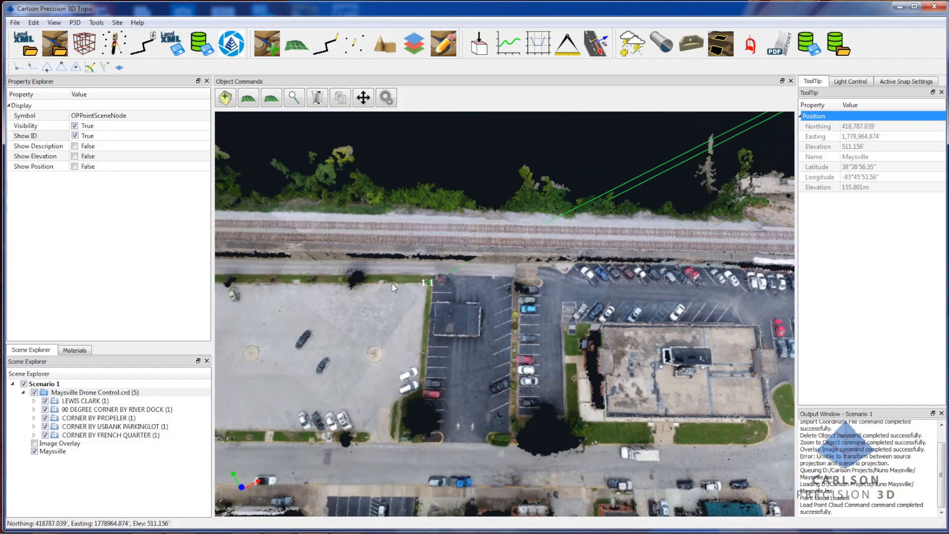
pyautogui.scroll(3, 434, 283)
pyautogui.scroll(1, 434, 283)
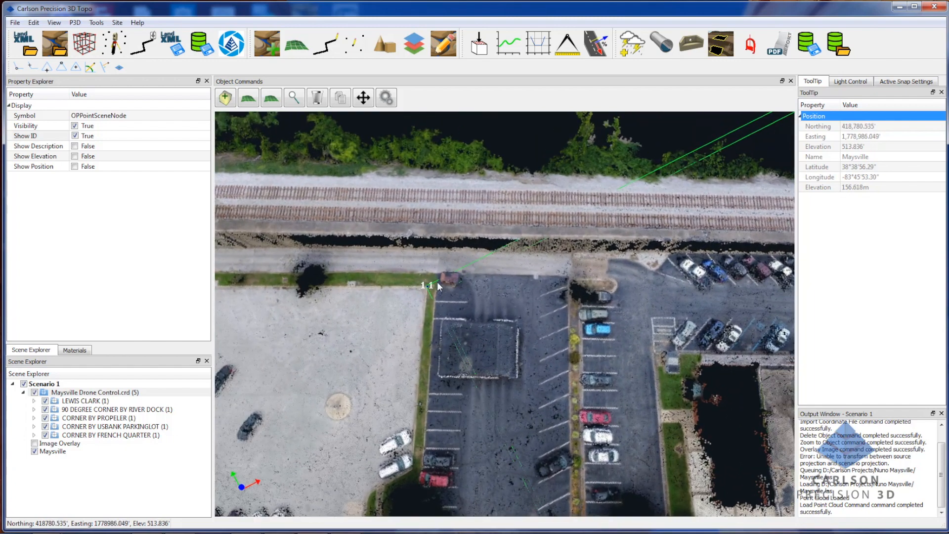
pyautogui.moveTo(425, 325); pyautogui.dragTo(442, 314, button='middle')
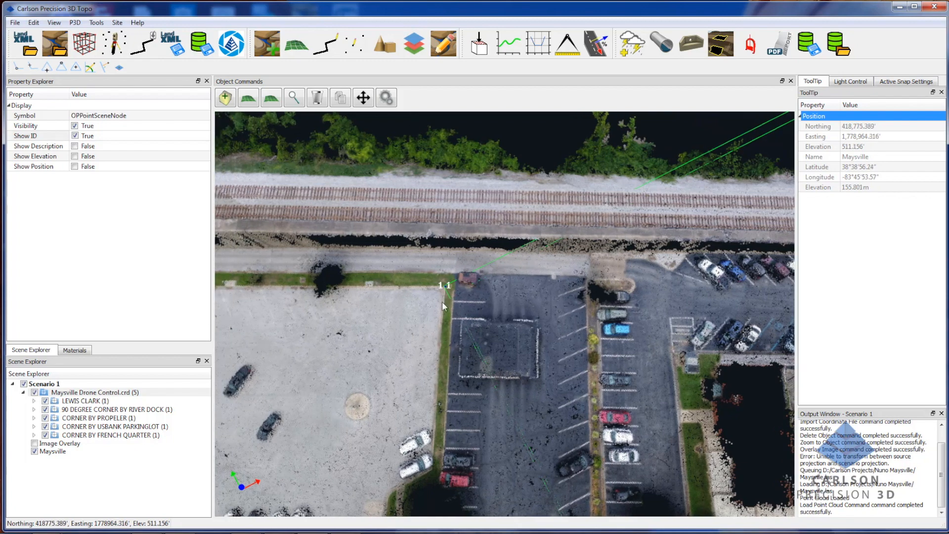
pyautogui.scroll(-1, 485, 314)
pyautogui.scroll(-5, 485, 313)
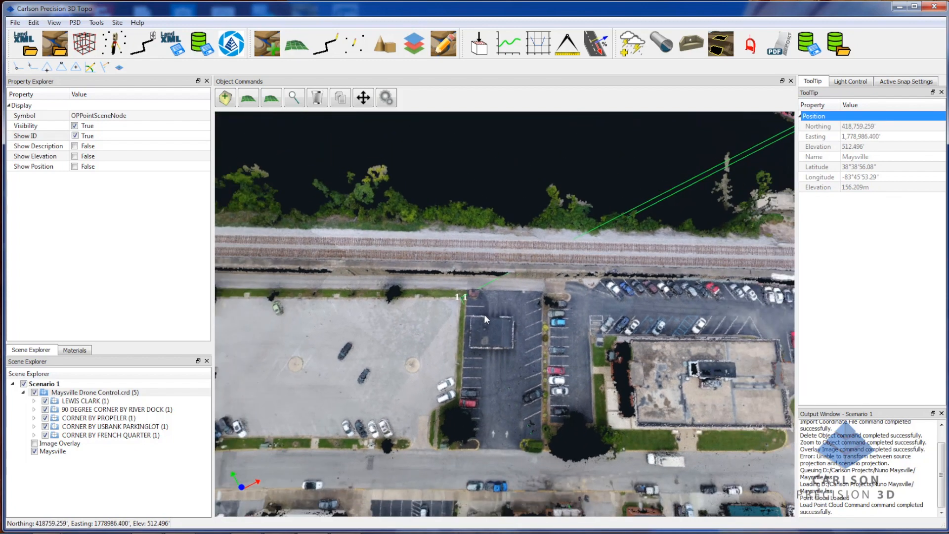
pyautogui.scroll(-2, 485, 315)
pyautogui.moveTo(591, 332); pyautogui.dragTo(565, 329, button='middle')
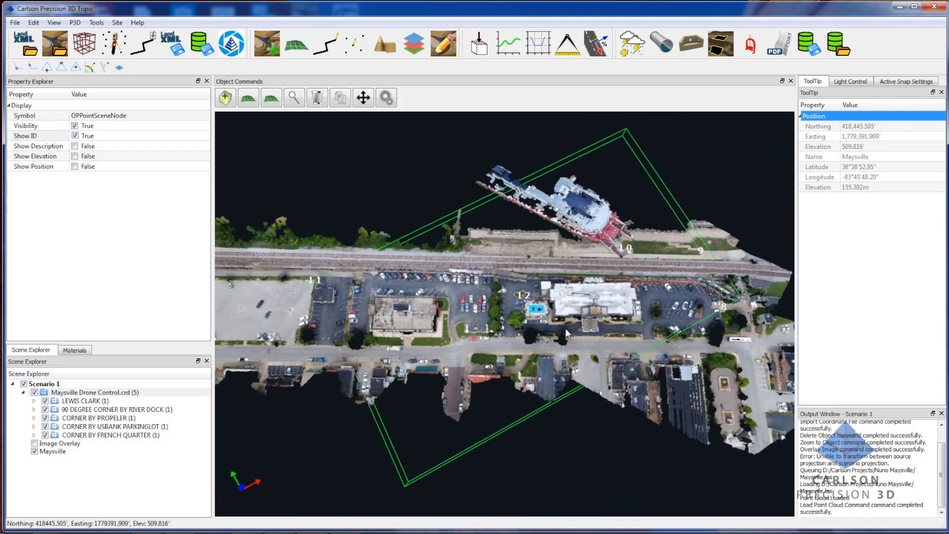
# - Select the Maysville point cloud and examine it in tilted 3D views from both sides of the railroad tracks
pyautogui.click(751, 368)
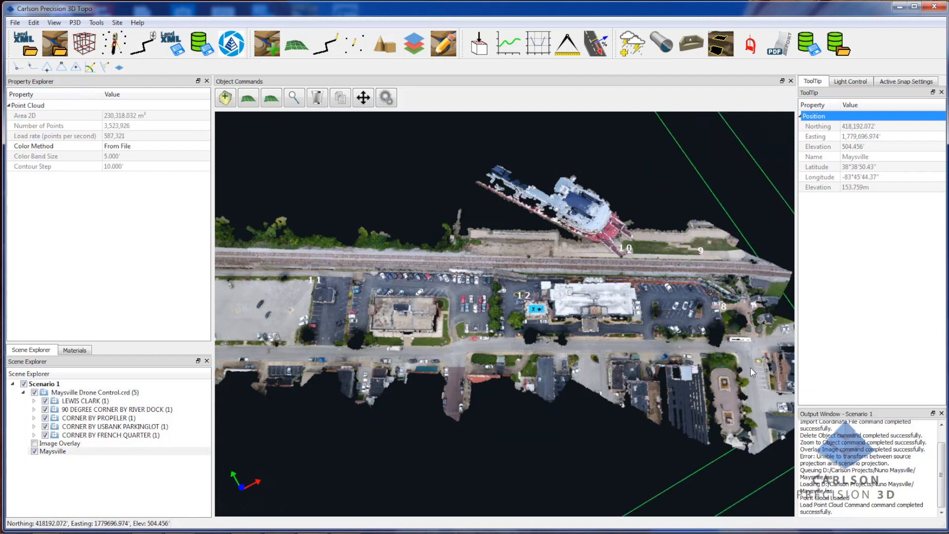
pyautogui.moveTo(750, 367); pyautogui.dragTo(698, 337)
pyautogui.scroll(5, 698, 336)
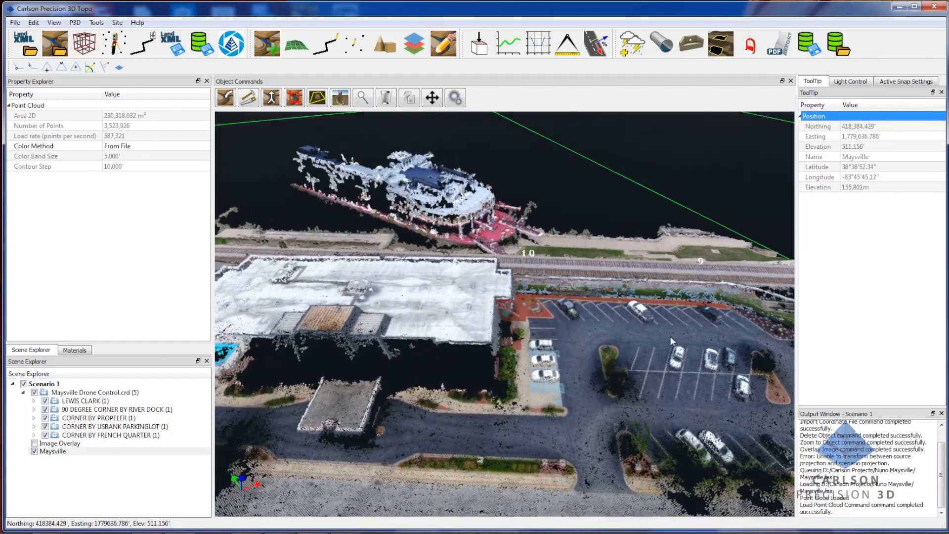
pyautogui.moveTo(669, 336); pyautogui.dragTo(375, 340)
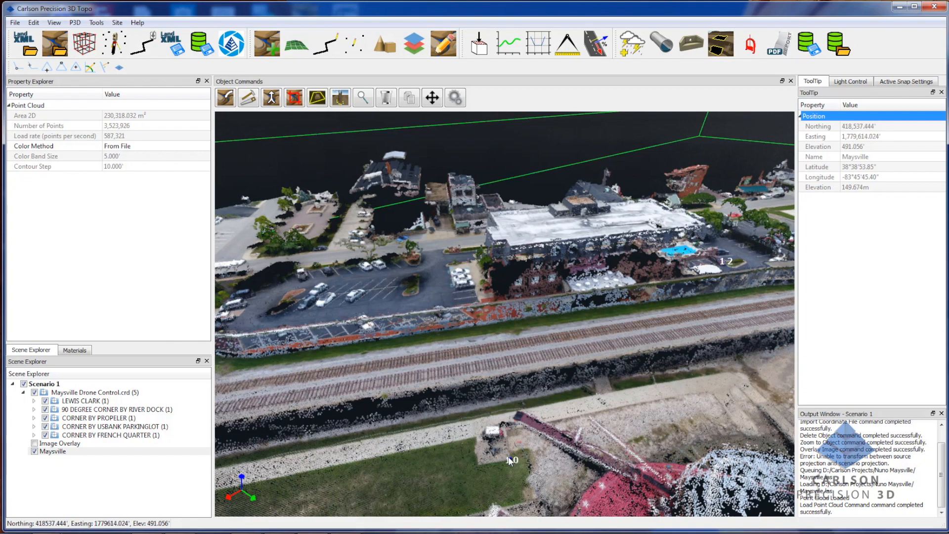
pyautogui.moveTo(510, 459)
pyautogui.moveTo(585, 435); pyautogui.dragTo(581, 439, button='middle')
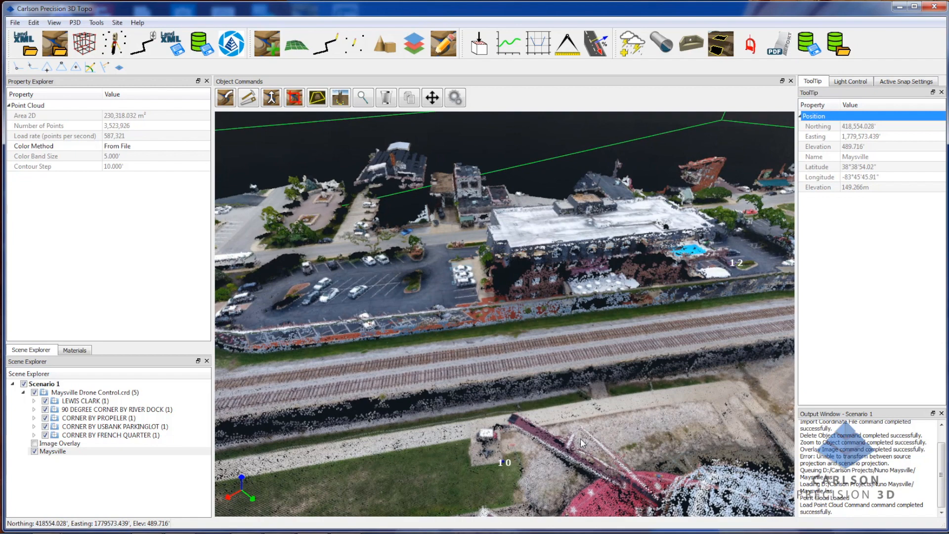
pyautogui.moveTo(541, 397); pyautogui.dragTo(550, 405, button='middle')
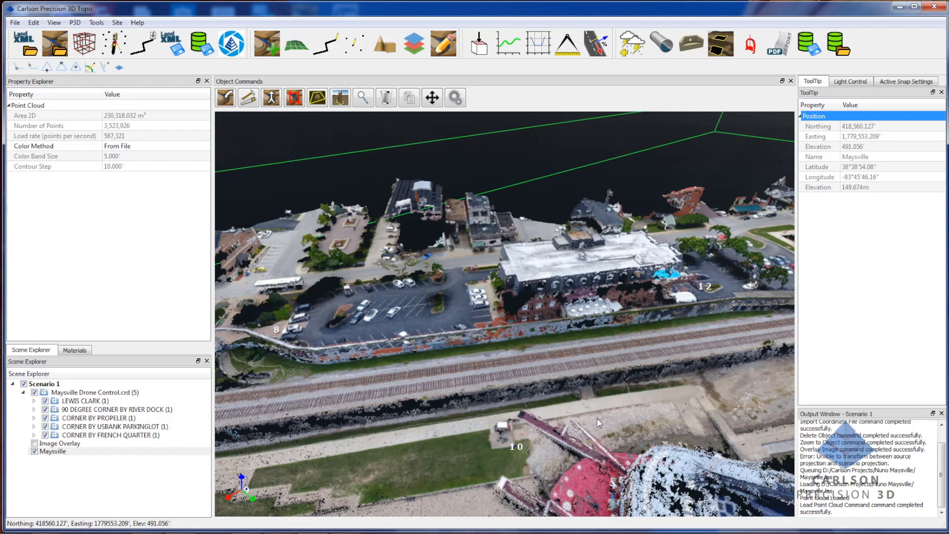
pyautogui.moveTo(517, 386)
pyautogui.mouseDown(button='middle')
pyautogui.moveTo(488, 398)
pyautogui.moveTo(500, 386)
pyautogui.mouseUp(button='middle')
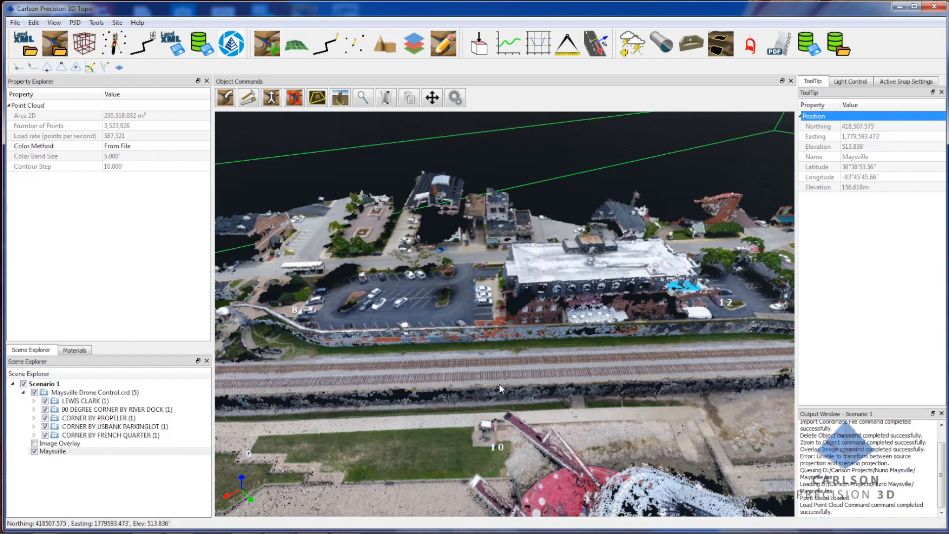